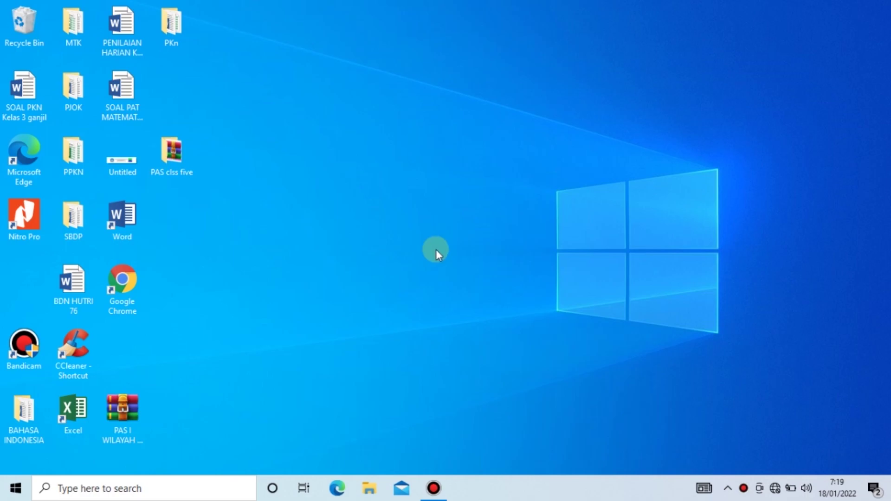
Step: Refresh the desktop and open File Explorer on Quick access
right_click(436, 250)
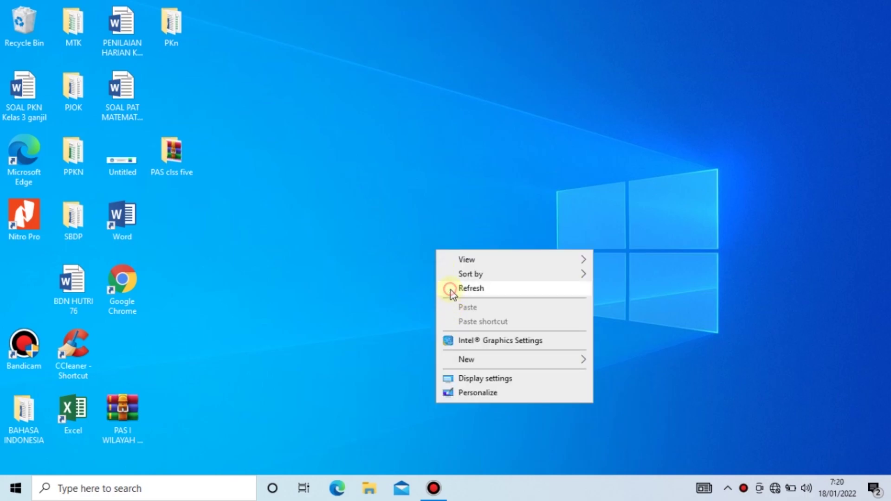
click(450, 292)
click(369, 488)
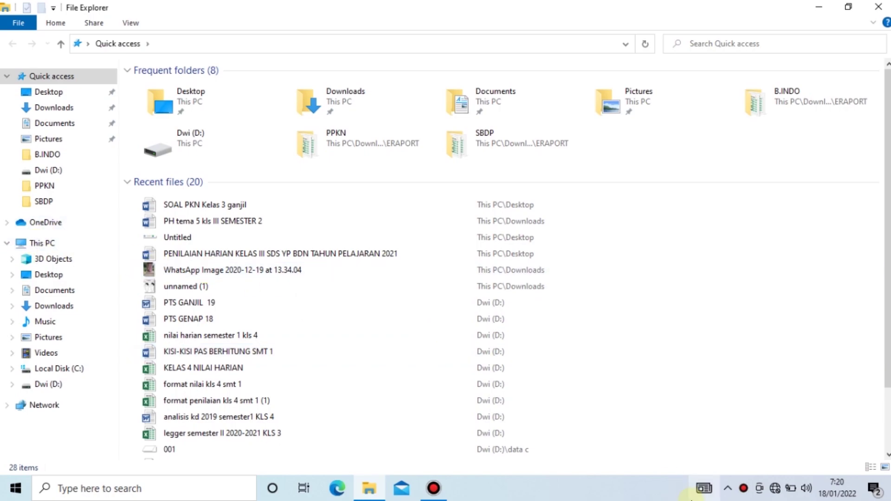
Step: Try joining the top secured Wi-Fi network with its security key and discoverability allowed, then dismiss the failure
click(775, 488)
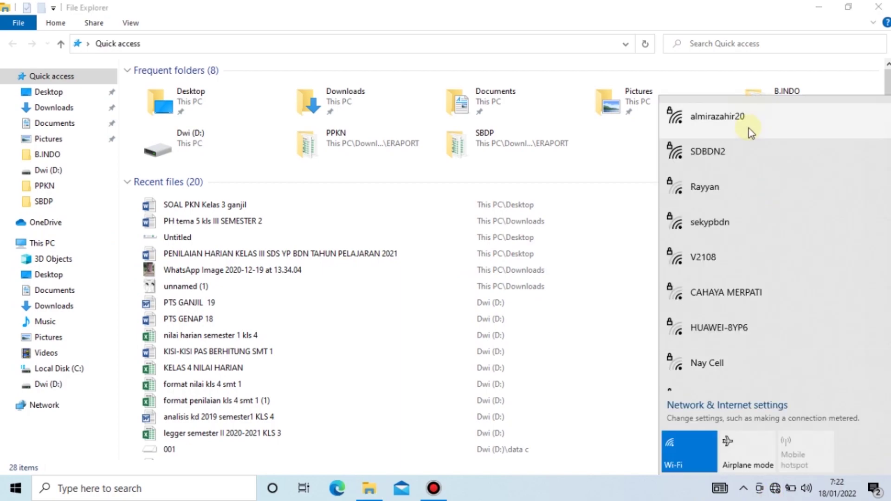
click(748, 128)
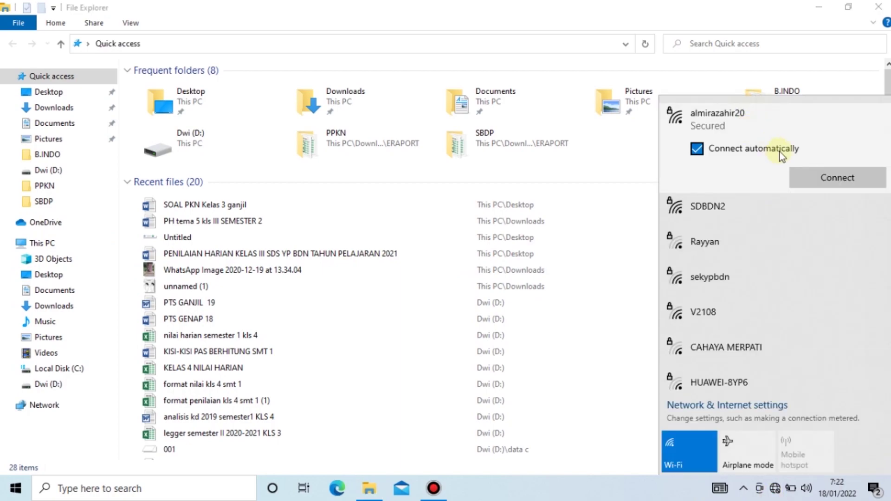
click(814, 178)
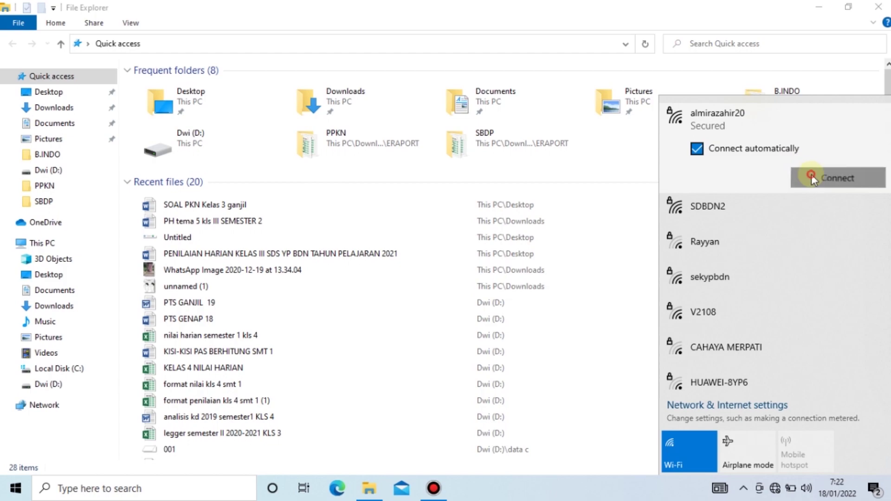
text(**********)
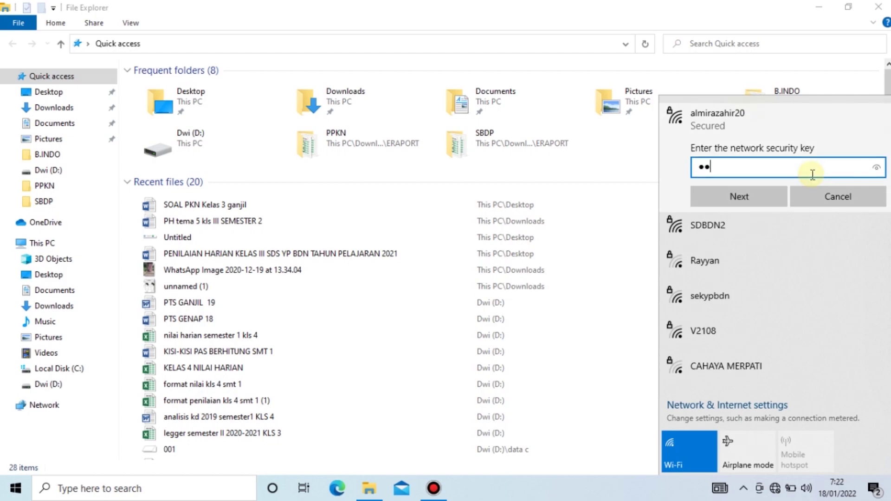
click(741, 200)
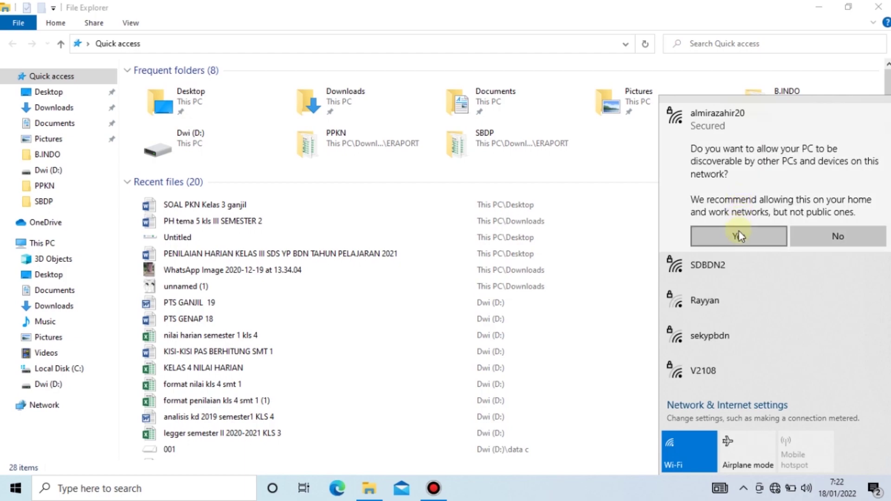
click(739, 237)
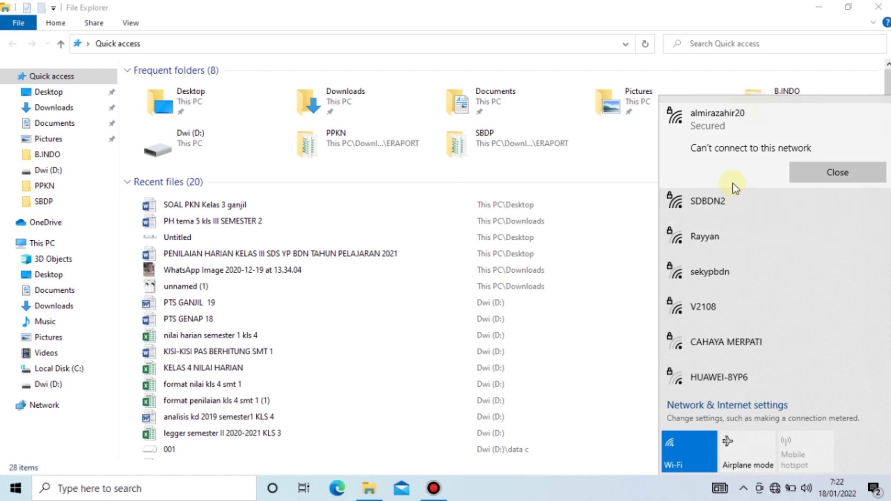
click(815, 175)
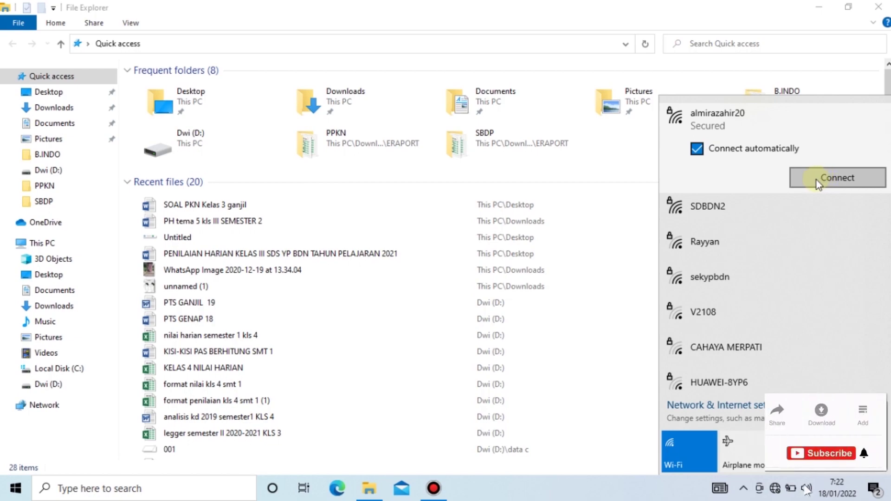
click(768, 134)
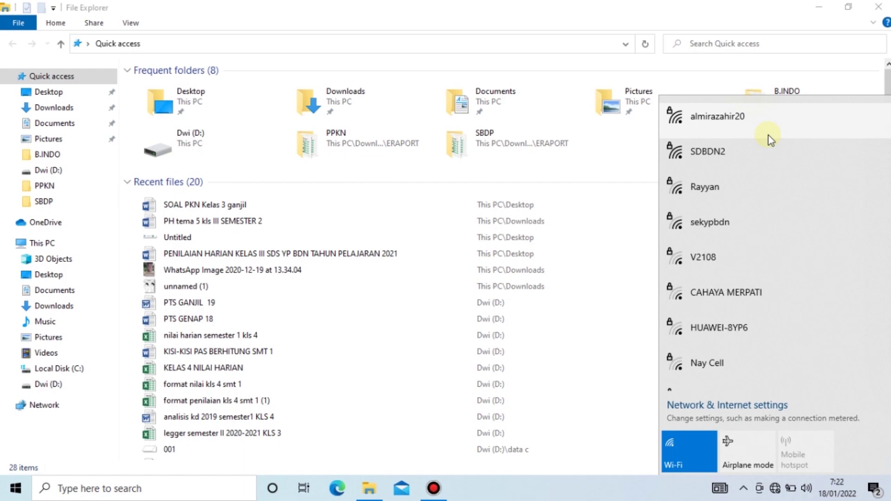
Step: Retry the top secured network with its security key and discoverability allowed, then dismiss the error
click(770, 138)
click(812, 178)
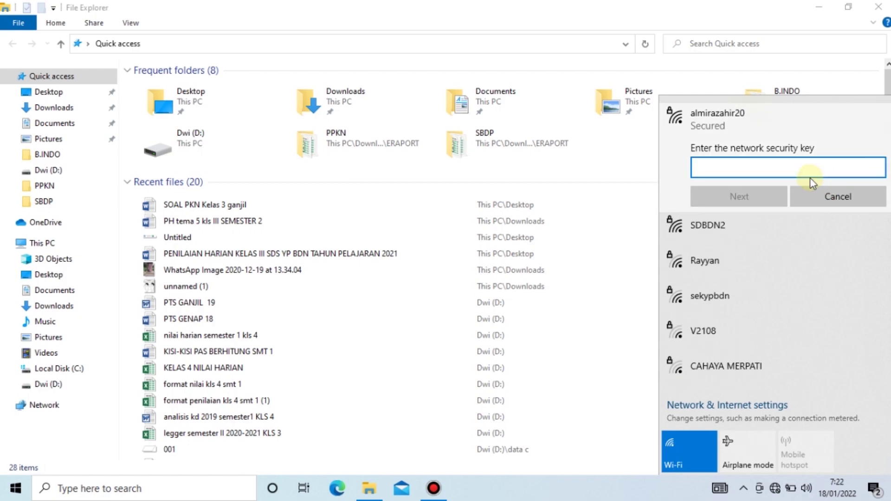
text(*********)
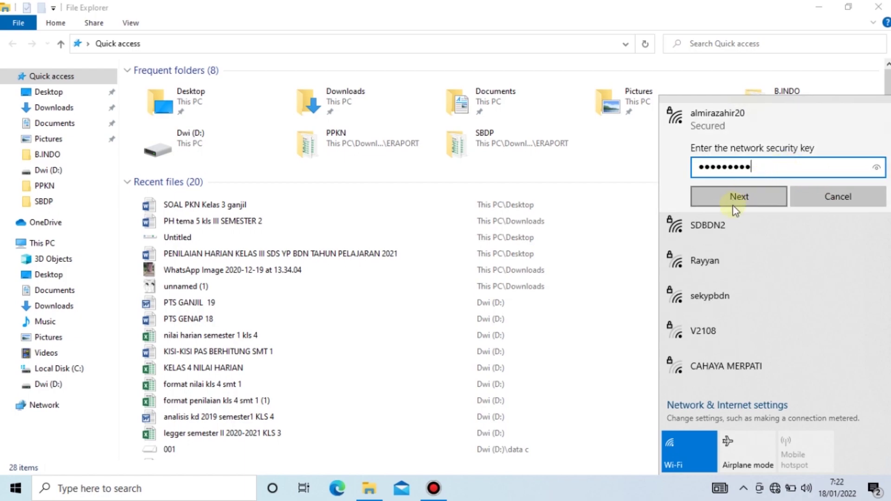
click(745, 205)
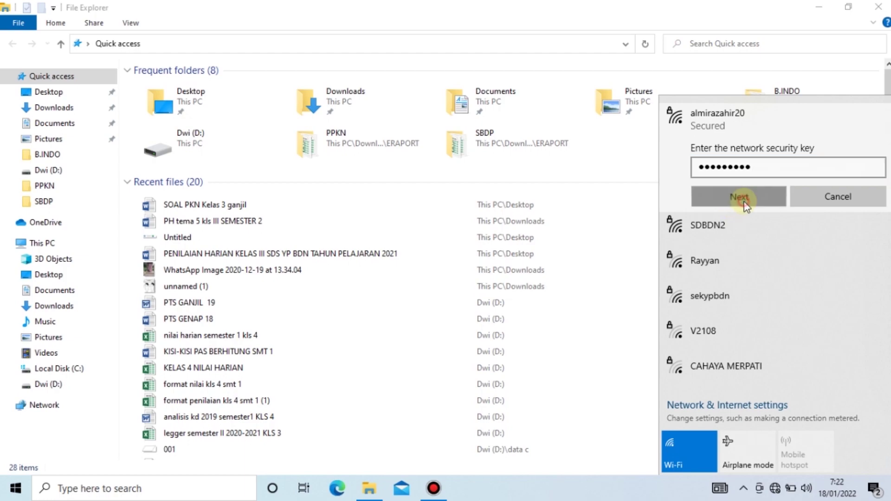
click(733, 240)
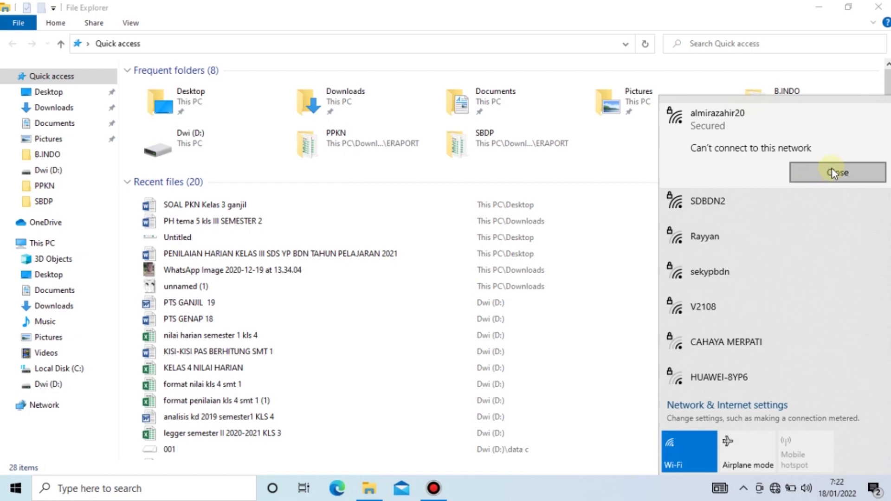
click(832, 170)
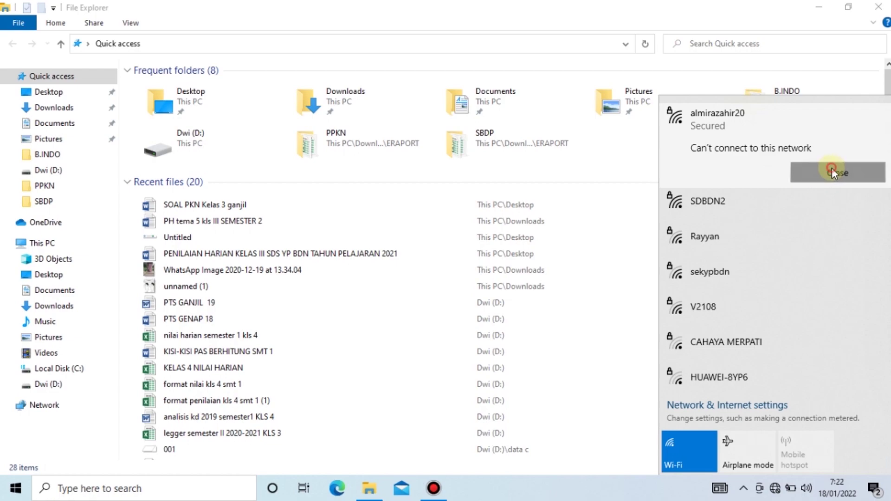
Step: Refresh the network list and try the third secured network with its key, dismissing its error
click(775, 490)
click(775, 491)
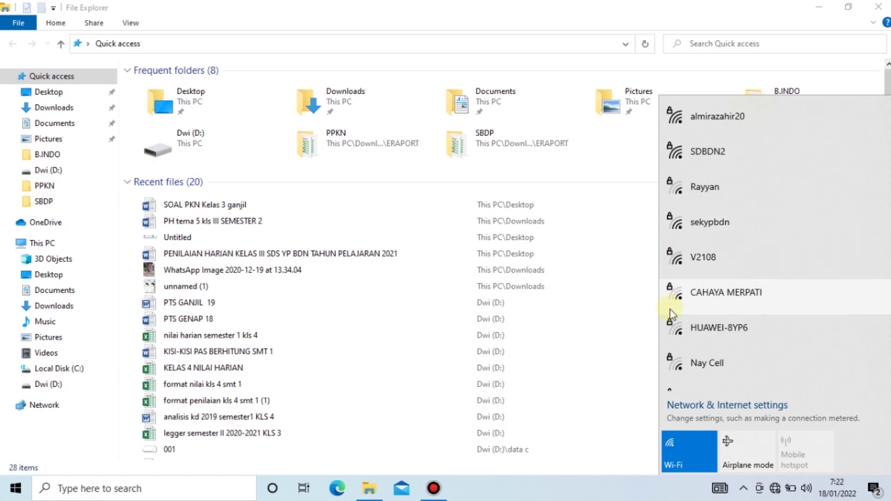
click(777, 493)
click(774, 494)
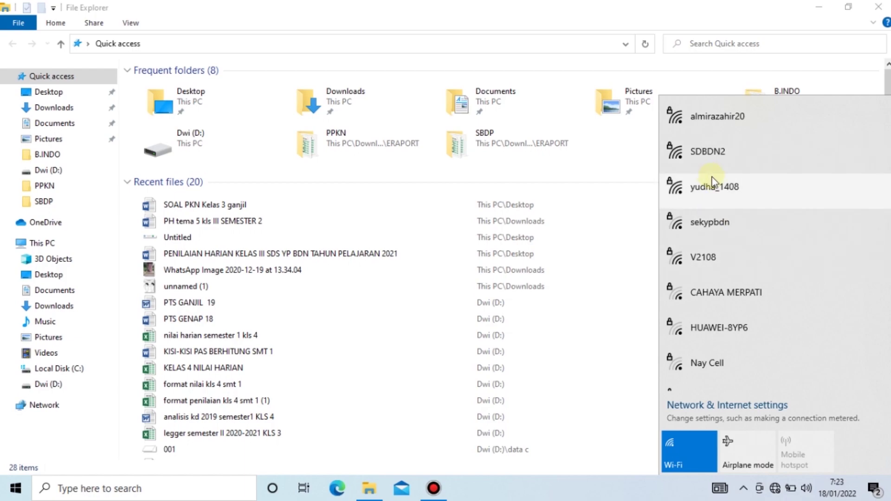
click(722, 195)
click(818, 250)
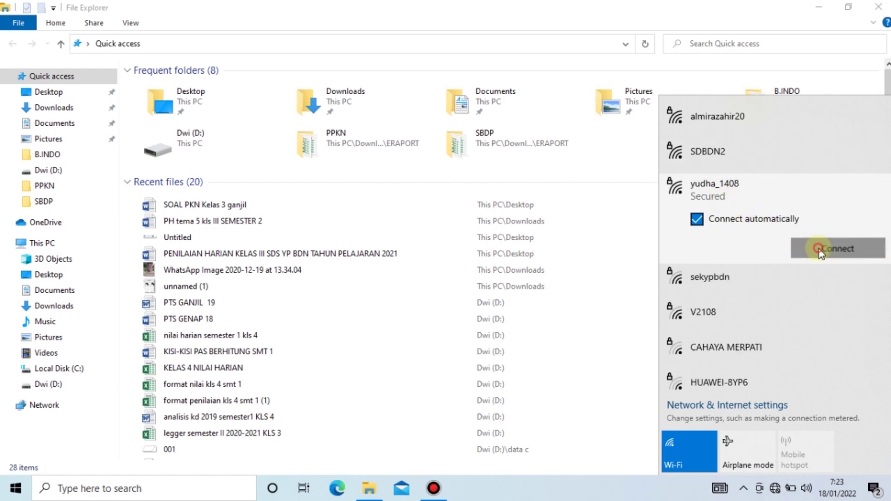
text(•••••••••••)
key(Return)
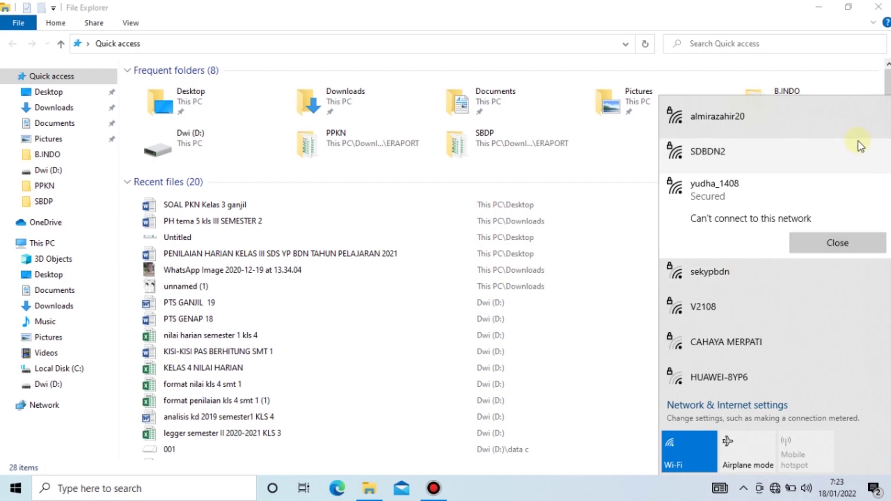
click(770, 118)
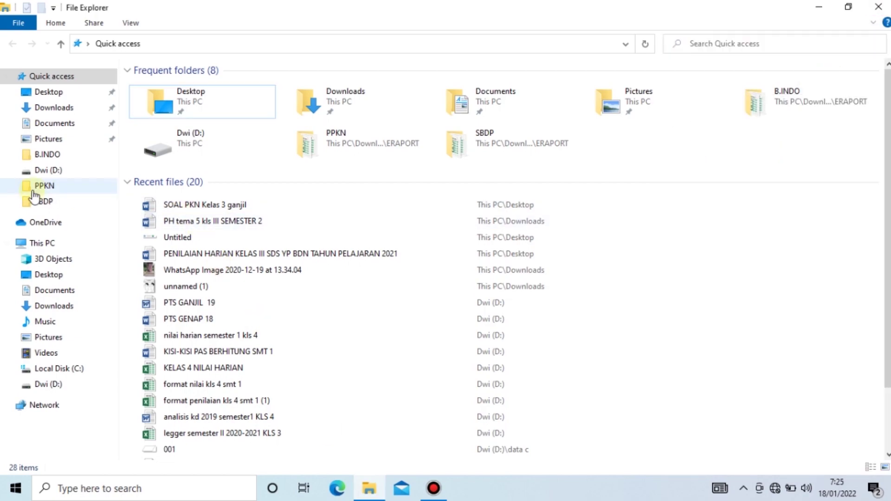
Step: Open Computer Management from This PC and expand Network adapters in Device Manager
right_click(44, 245)
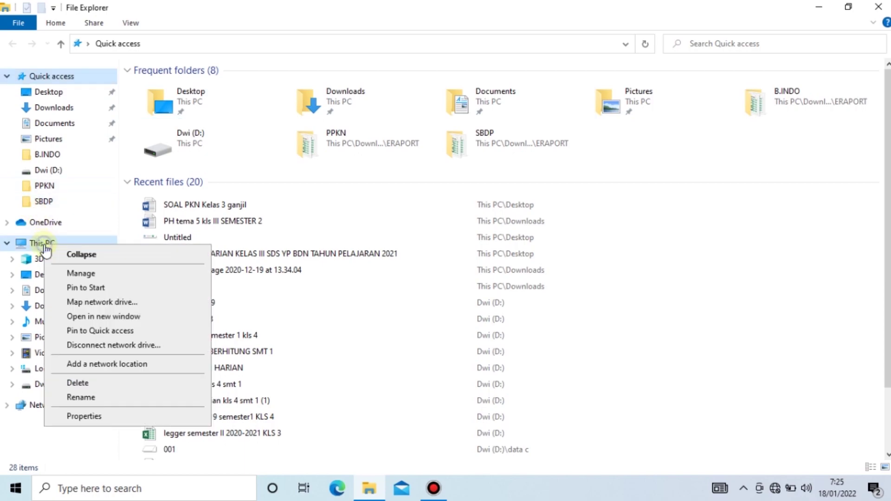
click(79, 274)
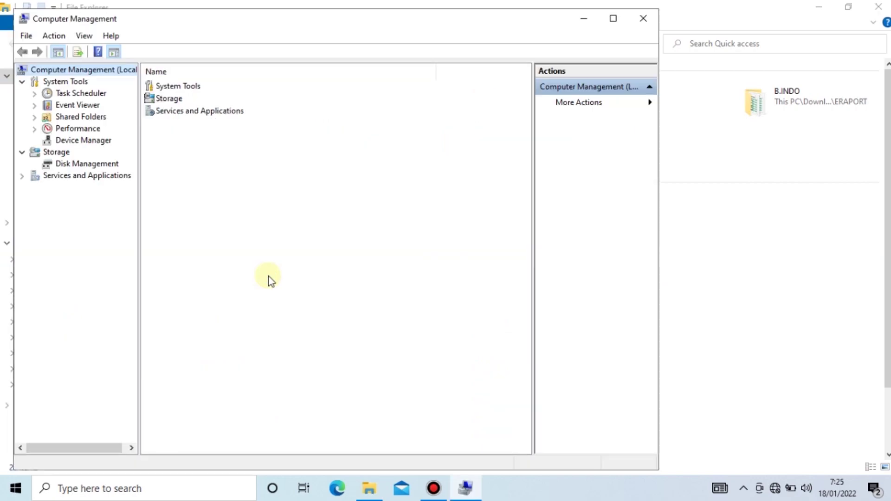
click(99, 141)
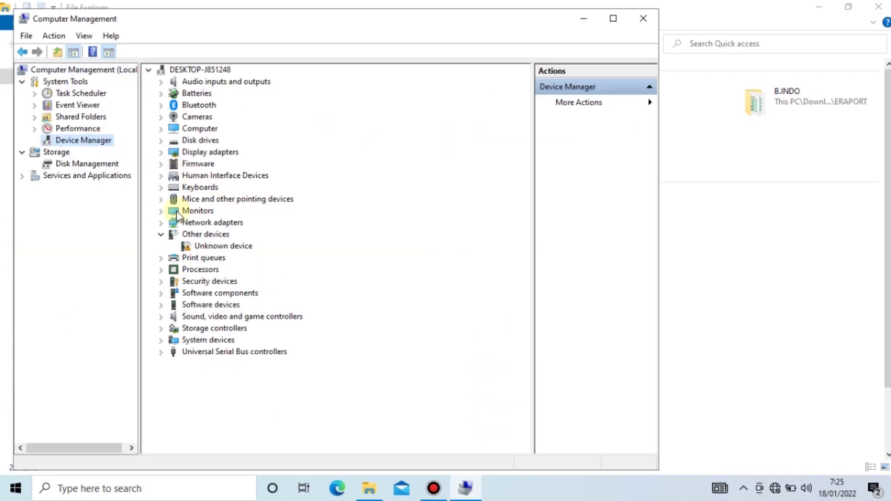
click(160, 224)
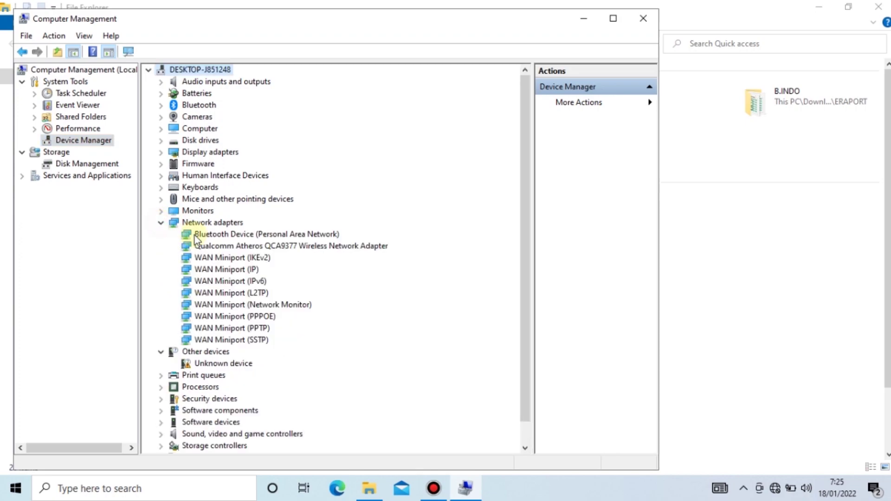
Step: Uninstall the Qualcomm Atheros QCA9377 adapter, deleting its driver software too
right_click(224, 249)
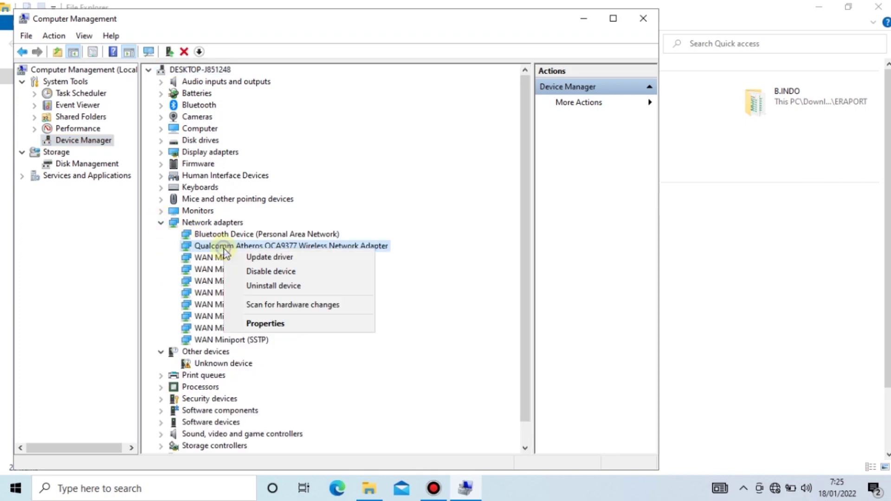
click(293, 285)
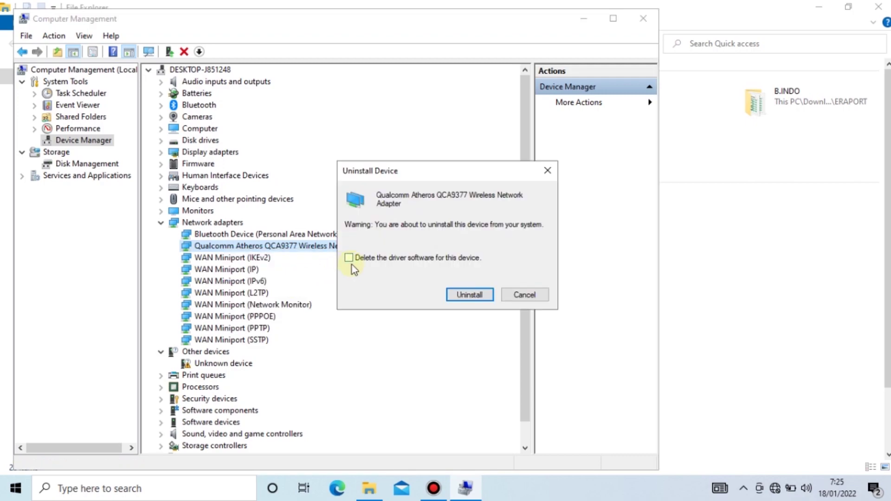
click(365, 261)
click(461, 294)
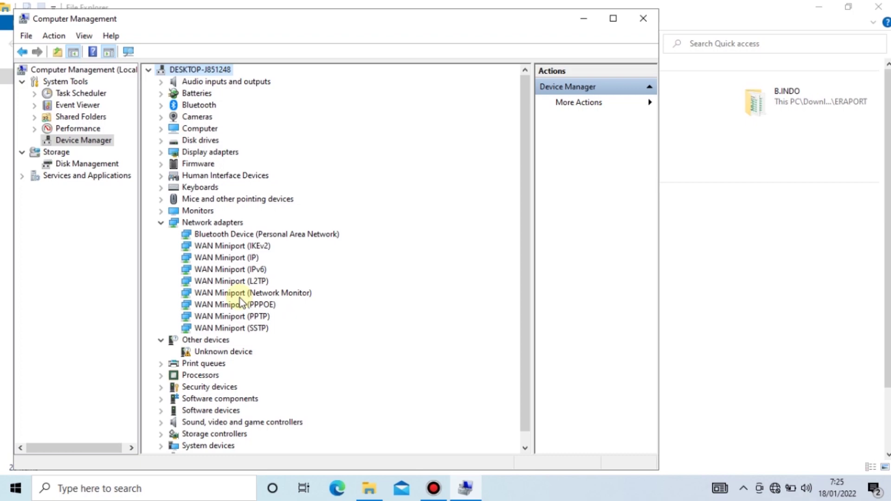
Step: Collapse the Monitors and Network adapters categories and close Computer Management
key(u)
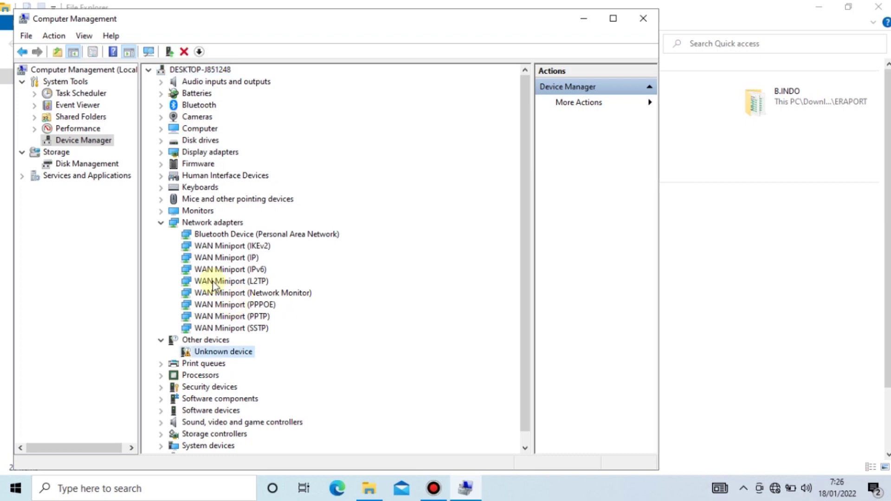
click(161, 211)
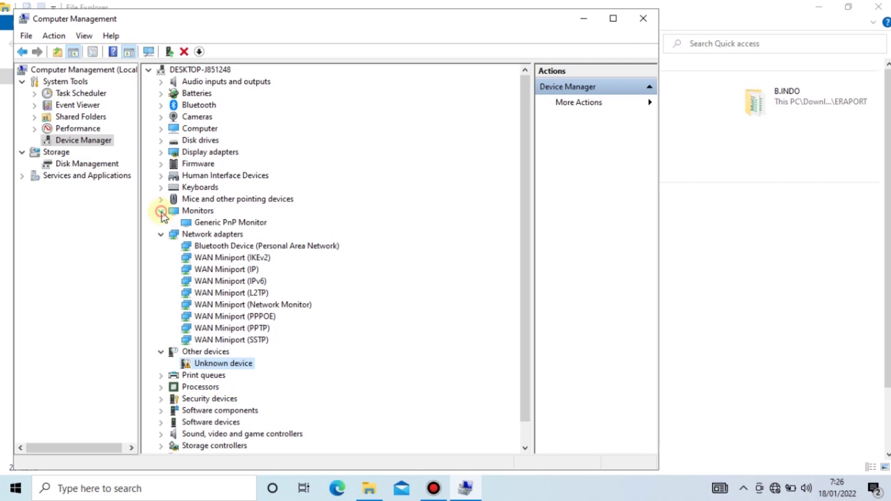
click(161, 211)
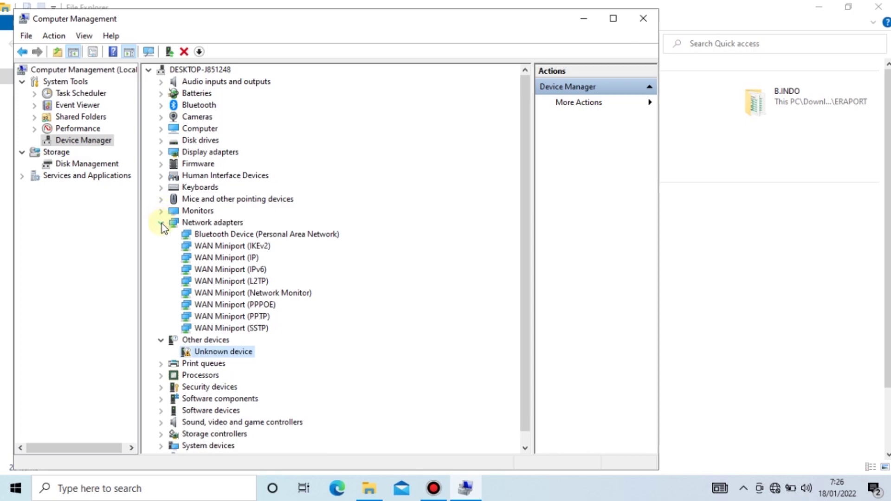
click(161, 223)
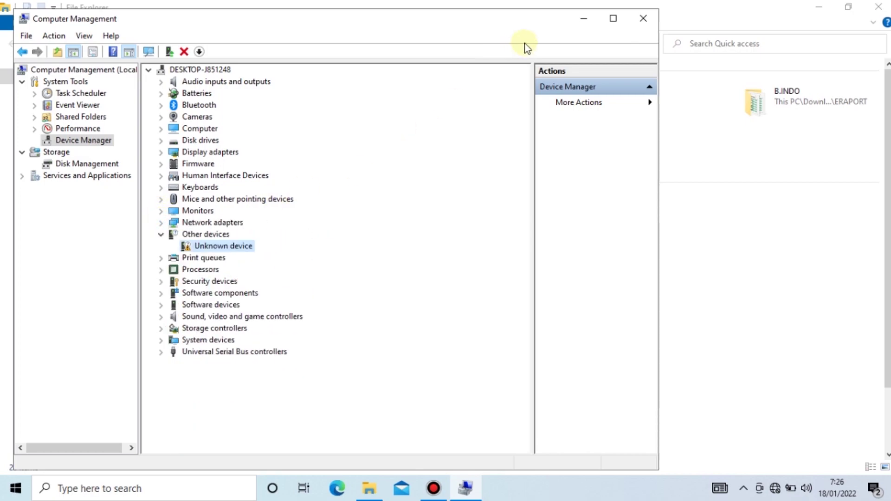
click(644, 18)
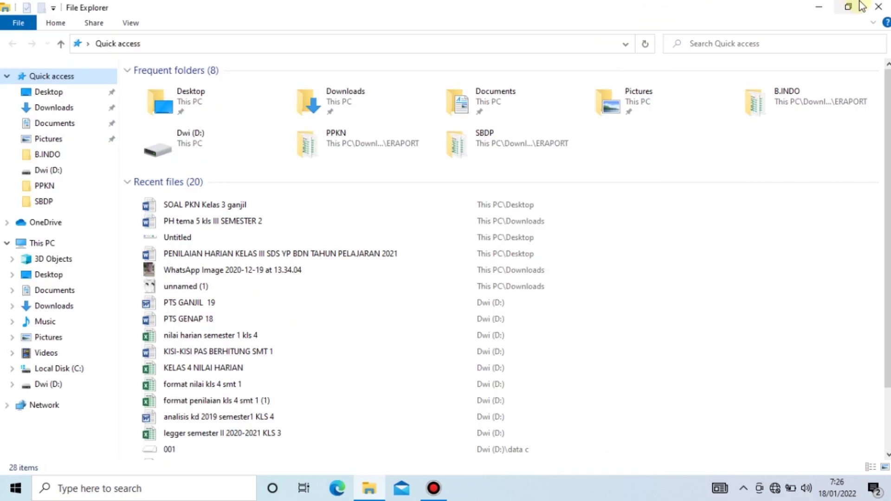
Step: Close File Explorer and refresh the desktop
click(879, 12)
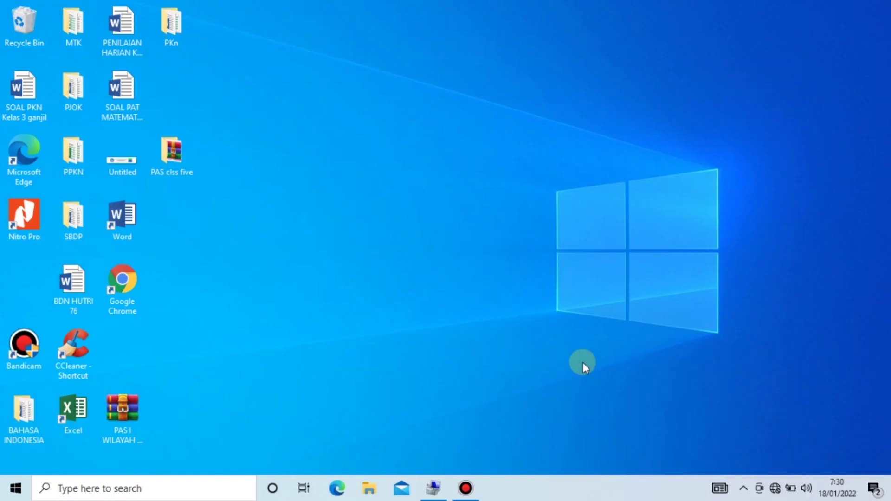
right_click(583, 363)
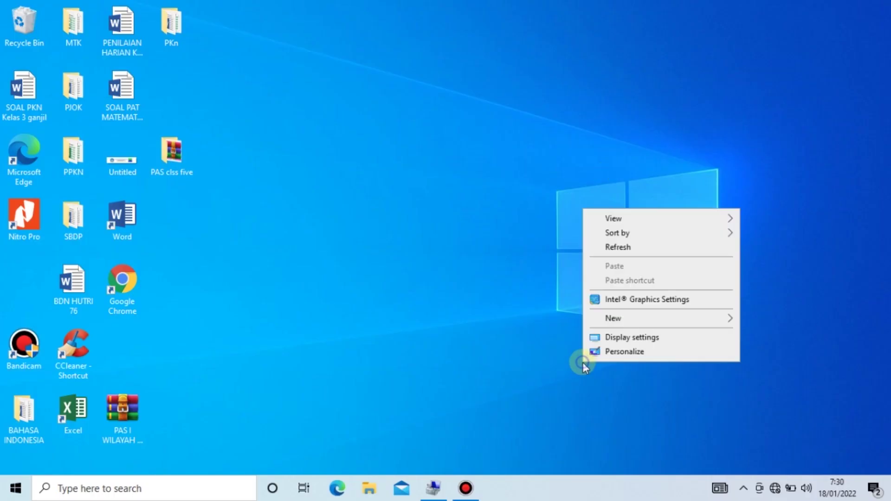
click(618, 245)
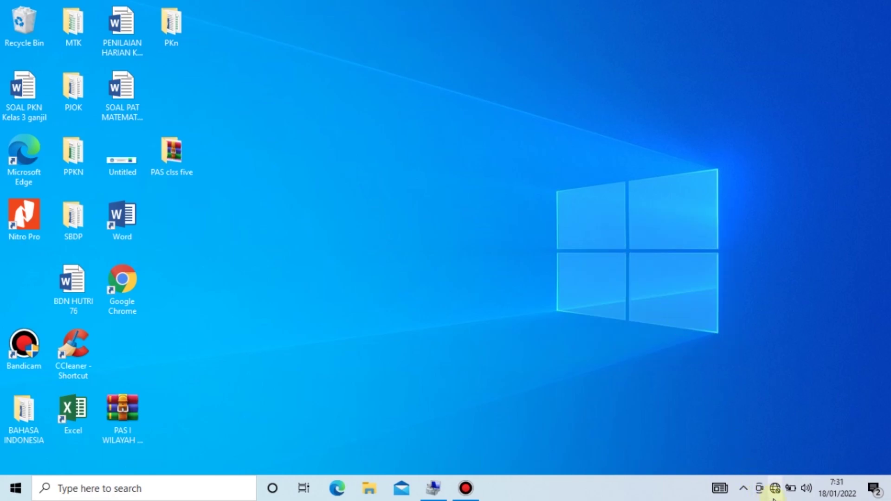
Step: Connect to the top secured Wi-Fi network with Connect automatically enabled
mouse_move(774, 500)
click(776, 493)
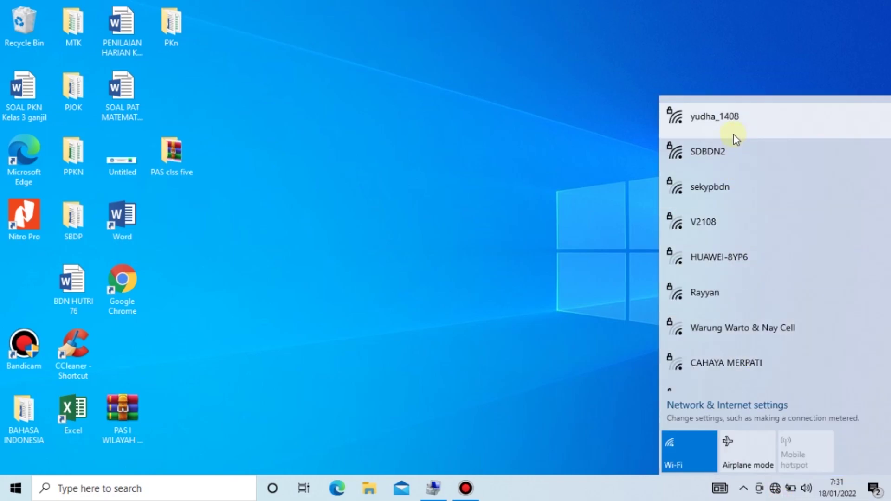
click(734, 132)
click(831, 177)
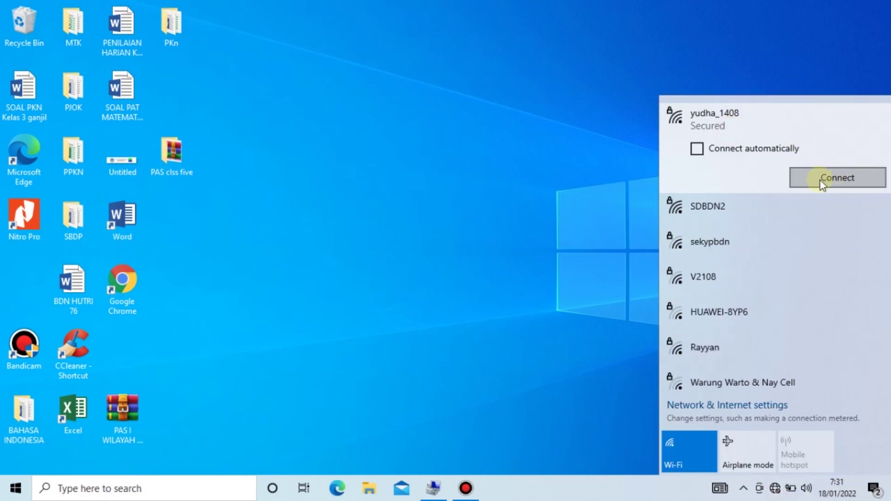
click(785, 149)
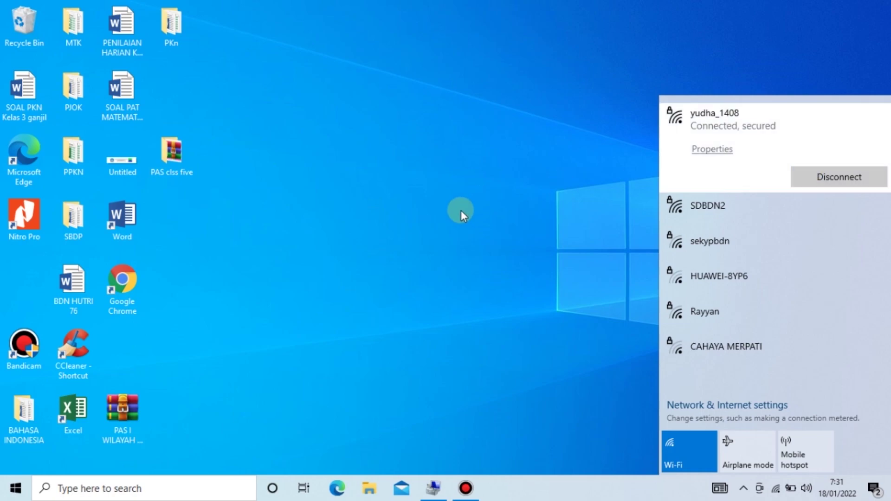
Step: Launch Chrome, open detik.com from the New Tab page, and dismiss its notification prompt
double_click(129, 291)
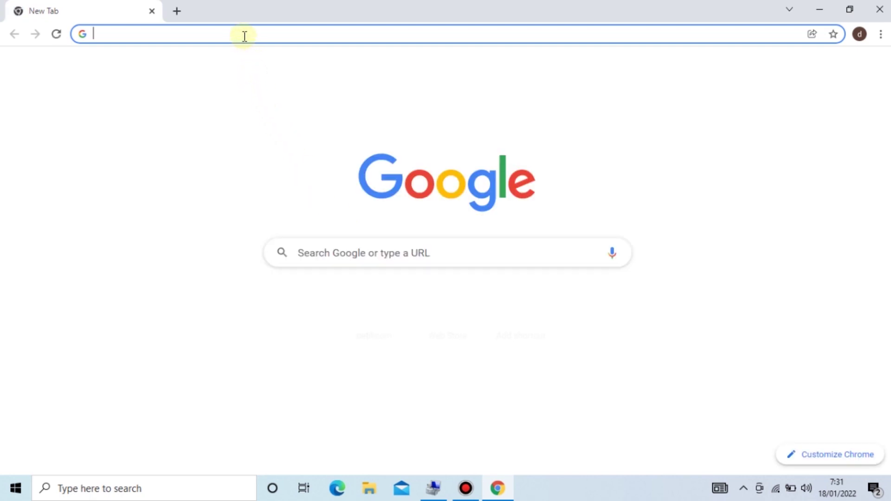
click(381, 317)
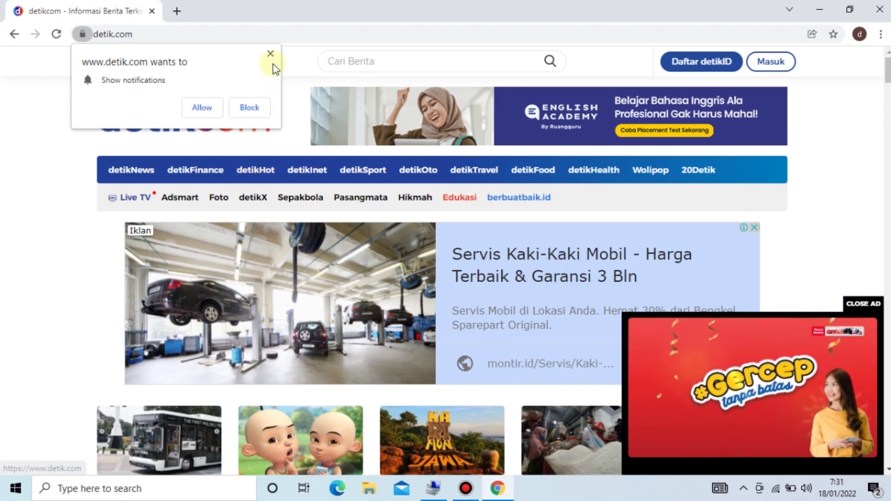
click(272, 55)
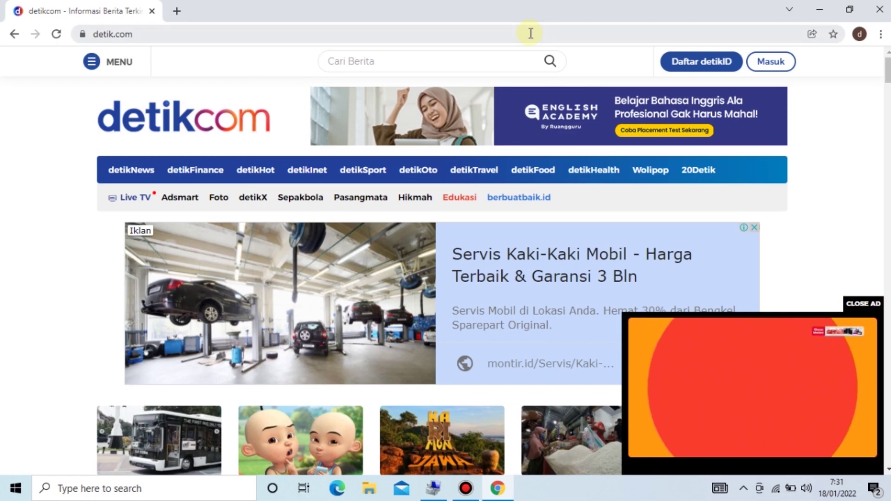
Step: Close Chrome and refresh the desktop
click(881, 10)
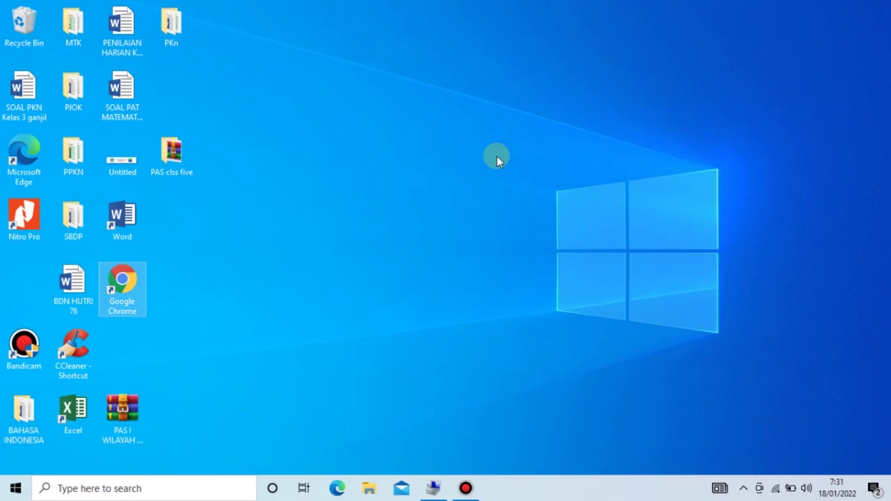
right_click(392, 224)
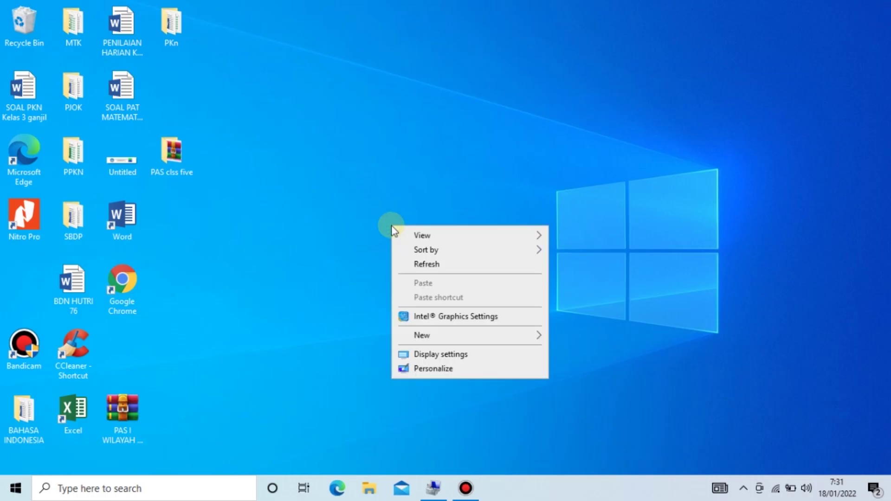
click(411, 265)
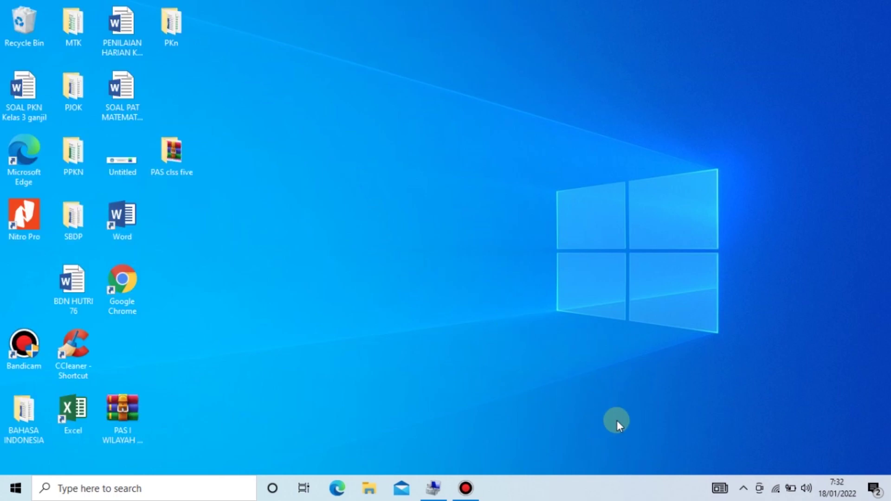
Step: Disconnect from the current Wi-Fi network, then refresh the desktop again
click(775, 490)
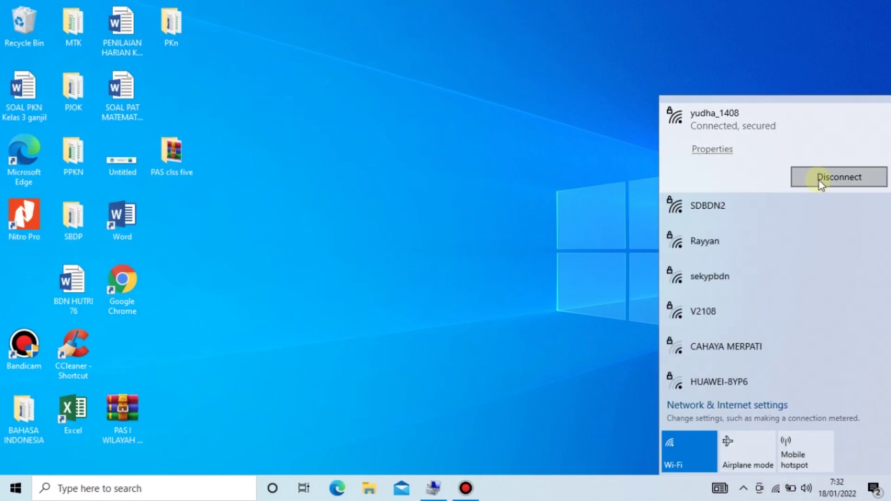
click(820, 180)
click(586, 223)
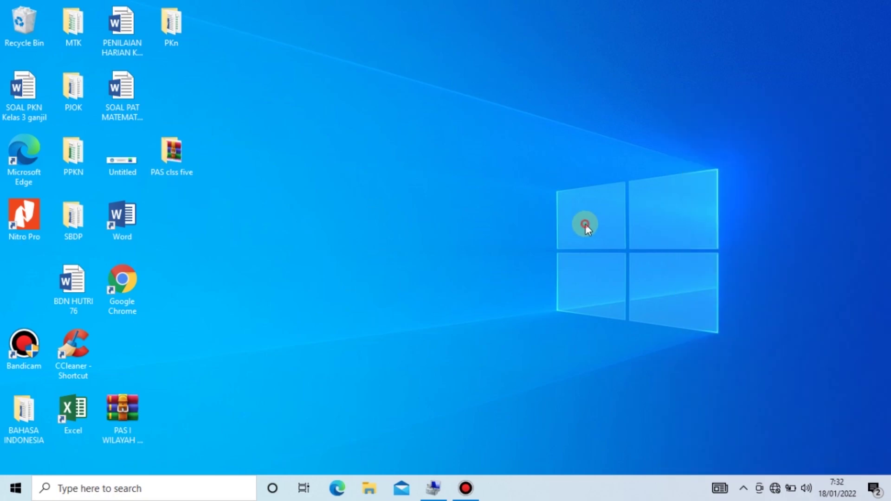
right_click(519, 273)
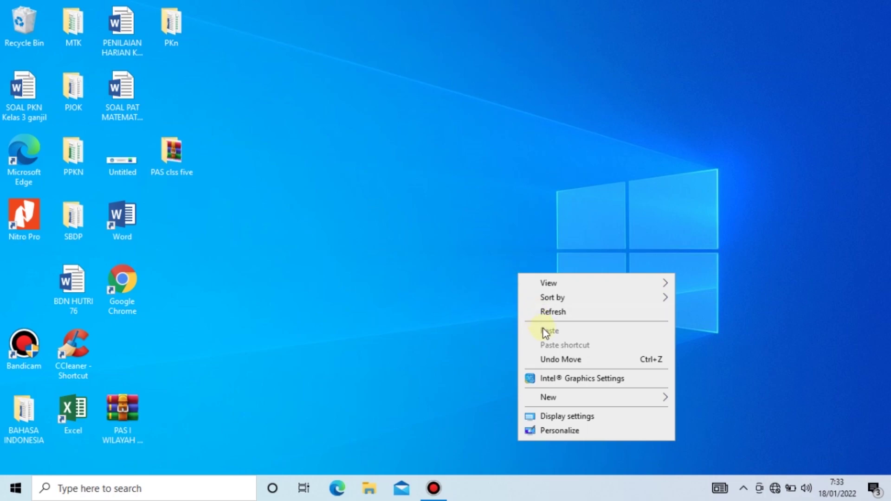
click(536, 310)
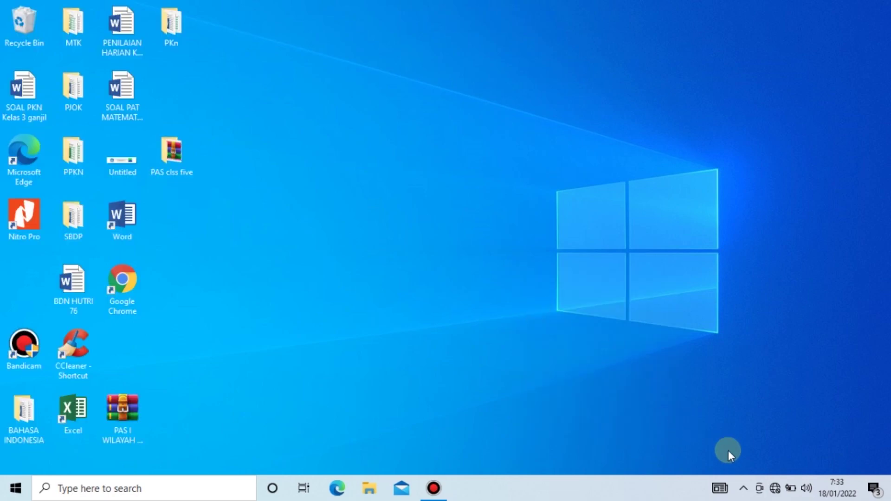
Step: Join the second secured network with its security key, revealing it to check, and allow discoverability
click(776, 488)
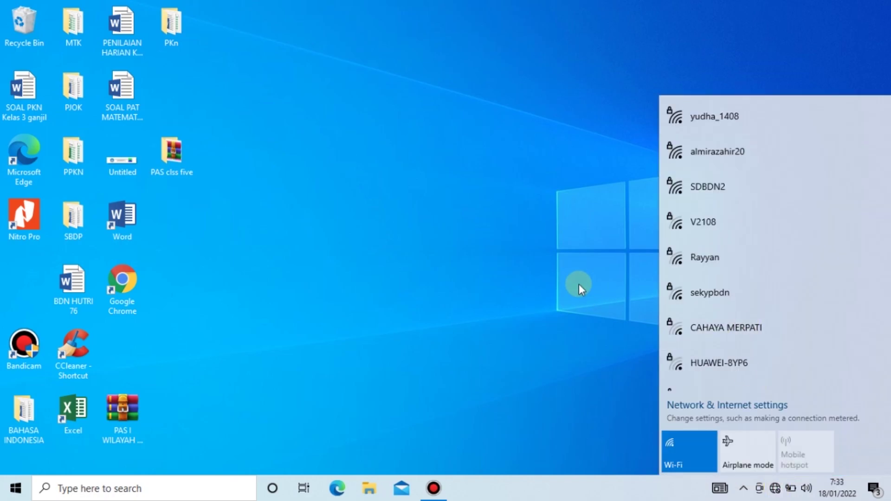
click(712, 162)
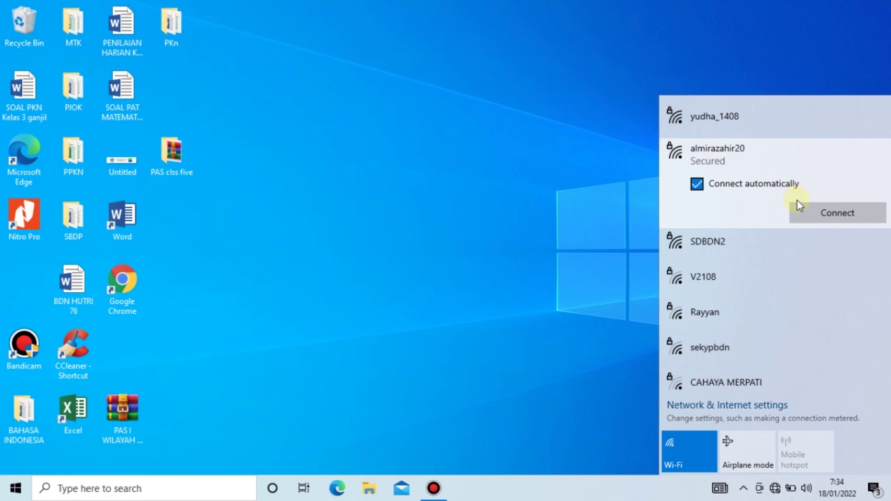
click(790, 211)
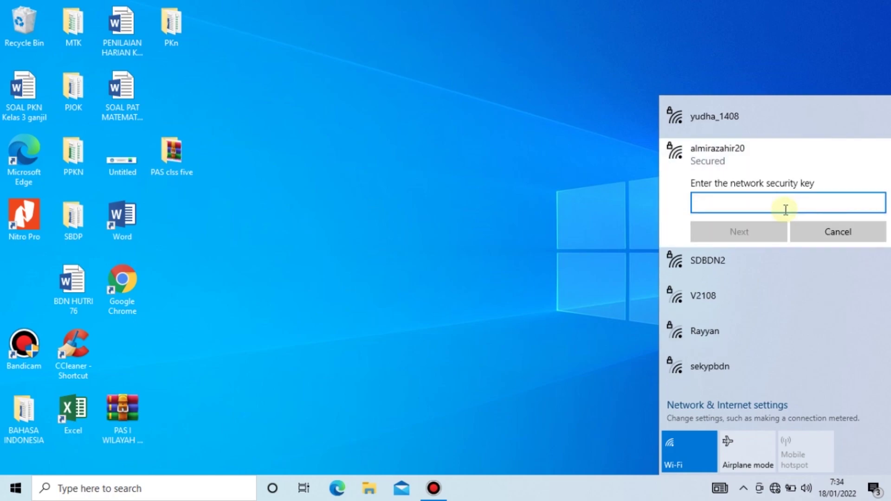
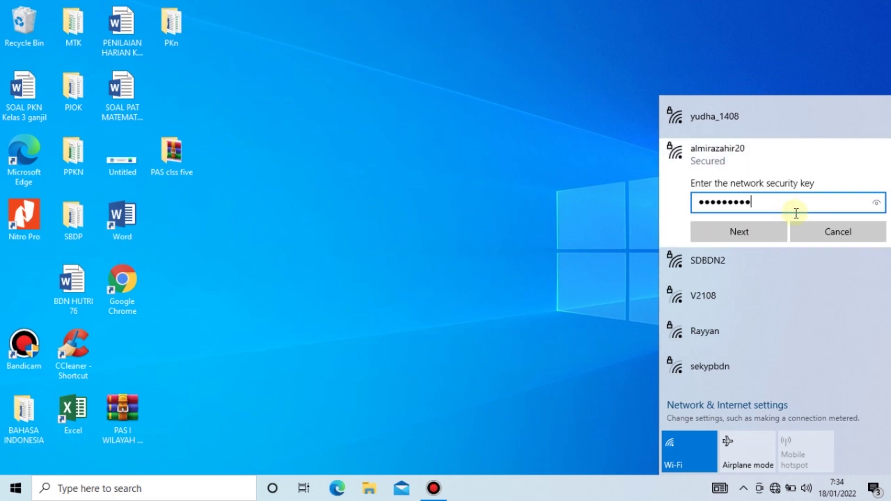
click(877, 208)
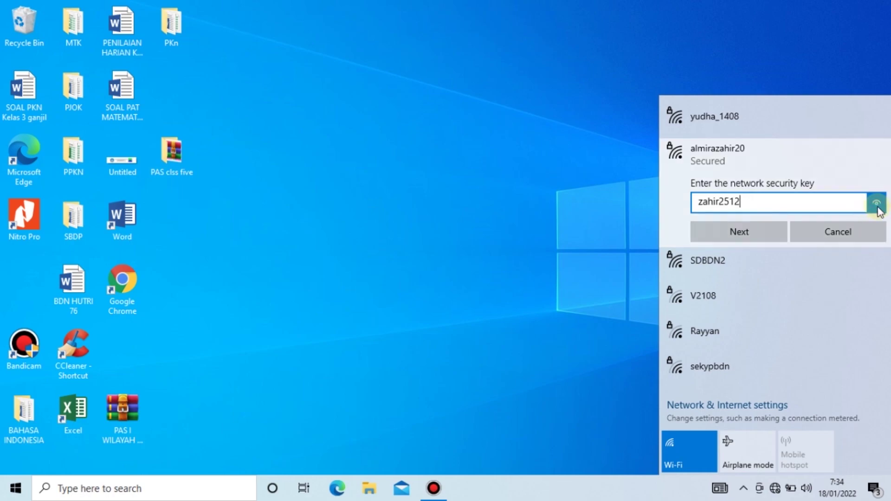
click(750, 237)
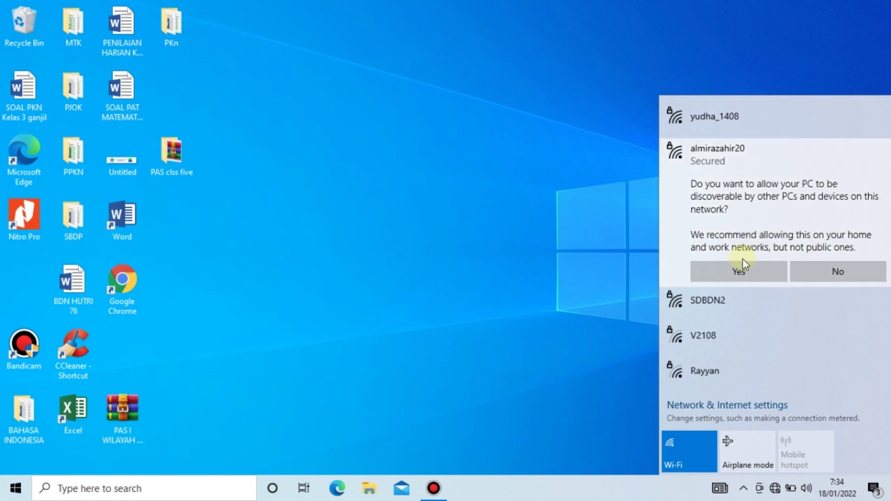
click(737, 271)
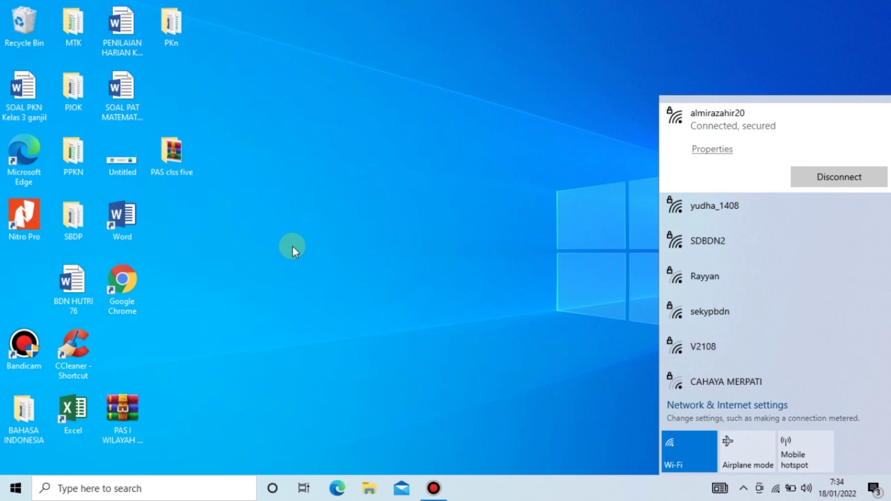
Step: Launch Chrome, open the detikcom shortcut to confirm the site loads, then close Chrome
double_click(121, 288)
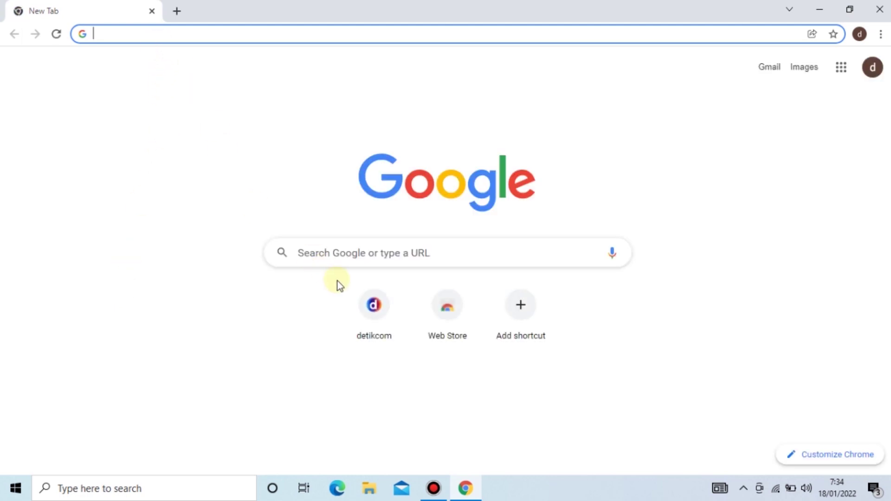
click(354, 303)
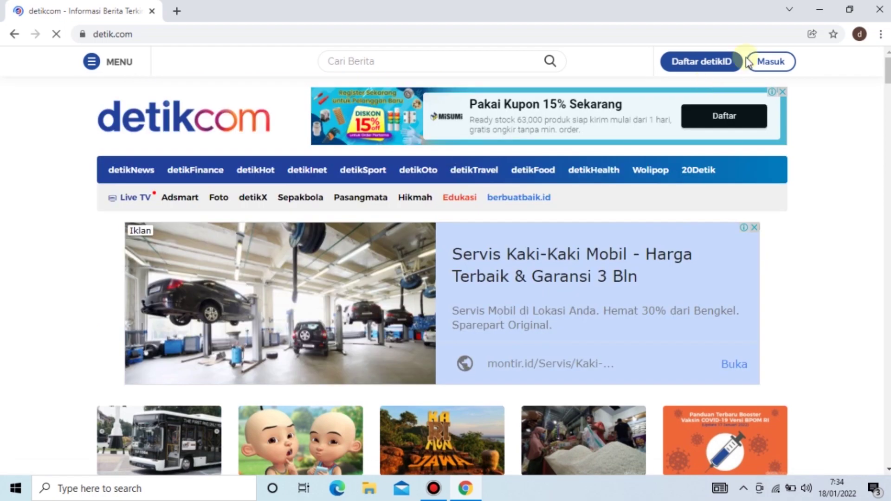
click(882, 10)
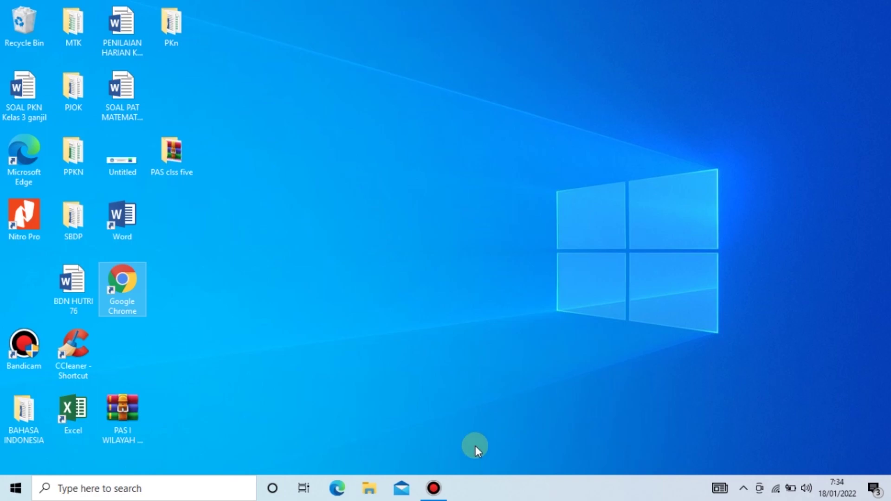
right_click(586, 318)
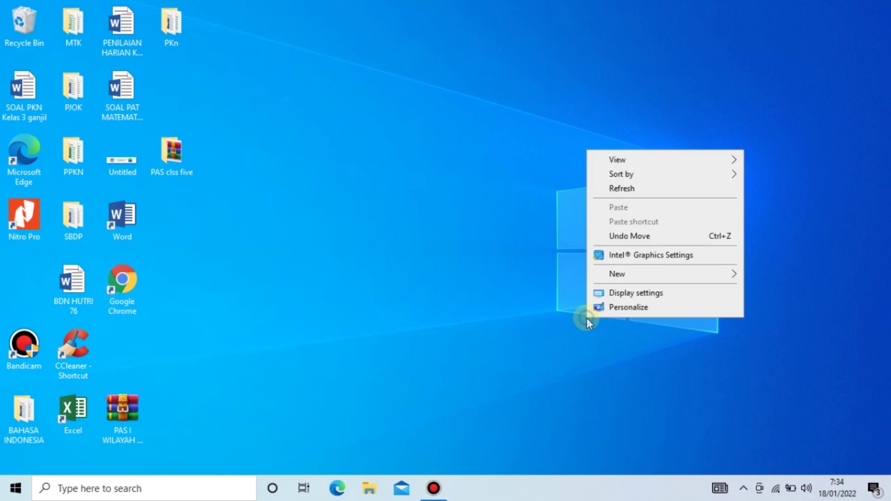
click(635, 191)
right_click(634, 192)
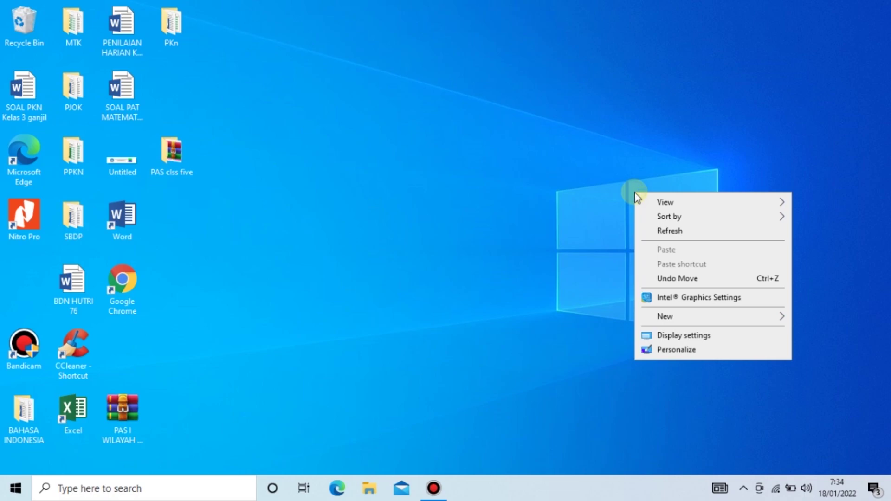
click(648, 232)
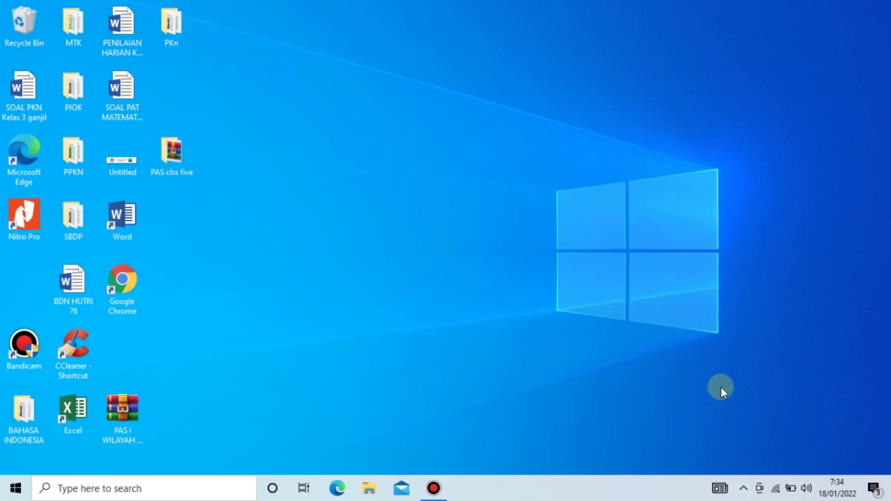
click(775, 491)
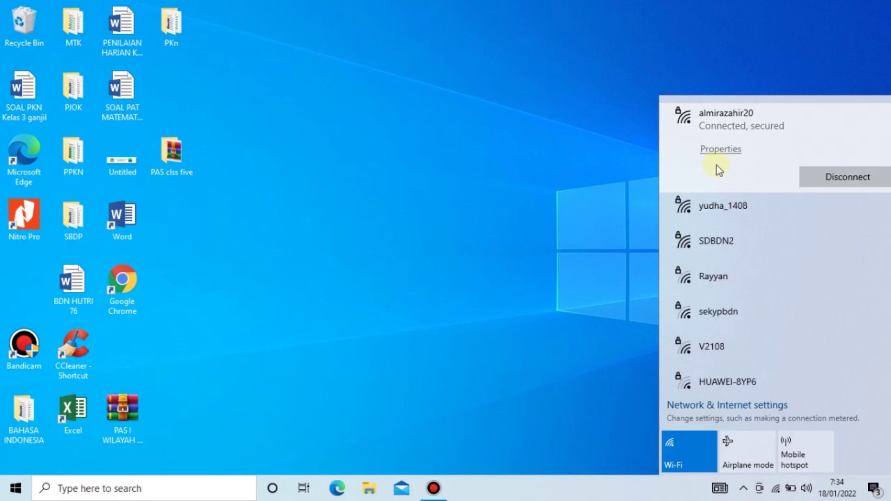
click(579, 157)
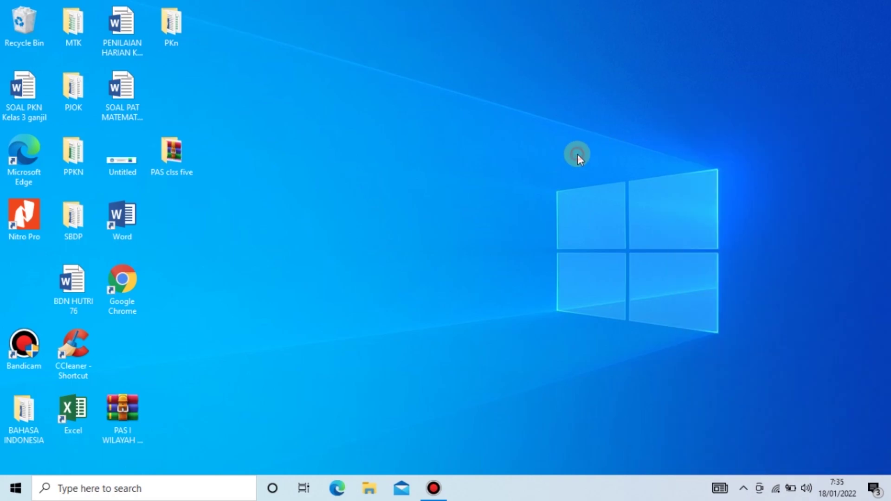
right_click(579, 156)
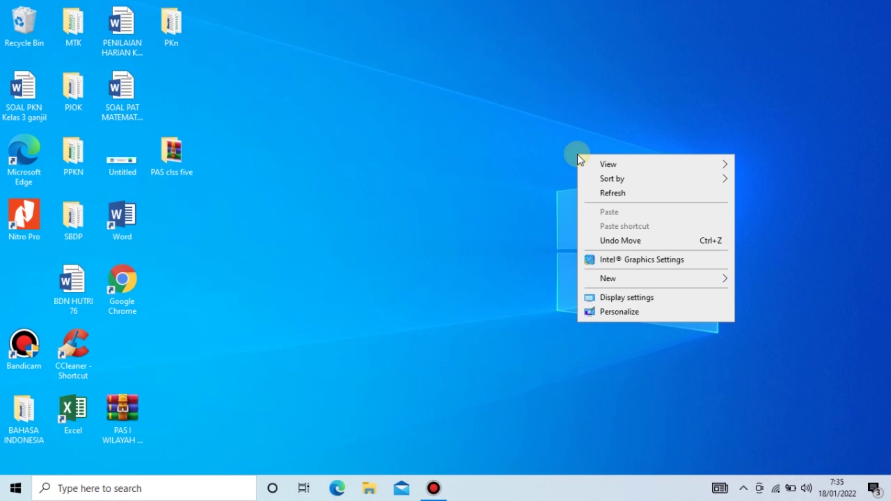
click(595, 196)
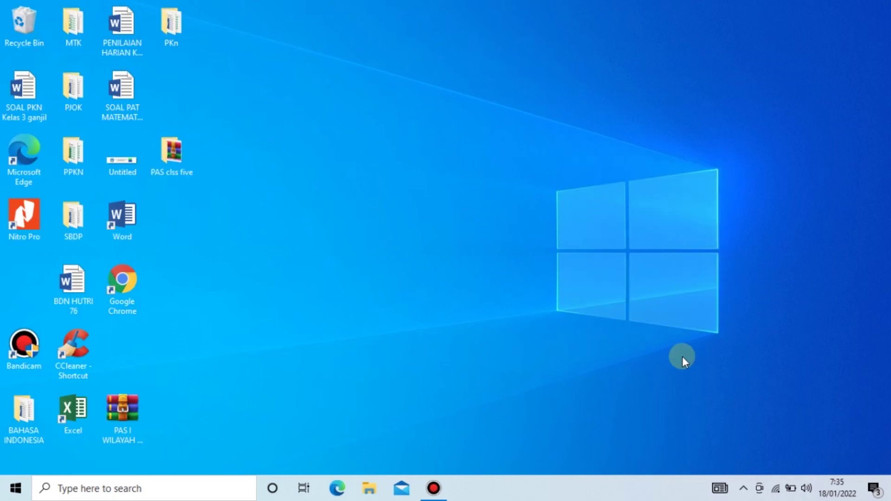
Step: Launch Google Chrome and load kompas.com, checking that the news homepage appears
double_click(134, 308)
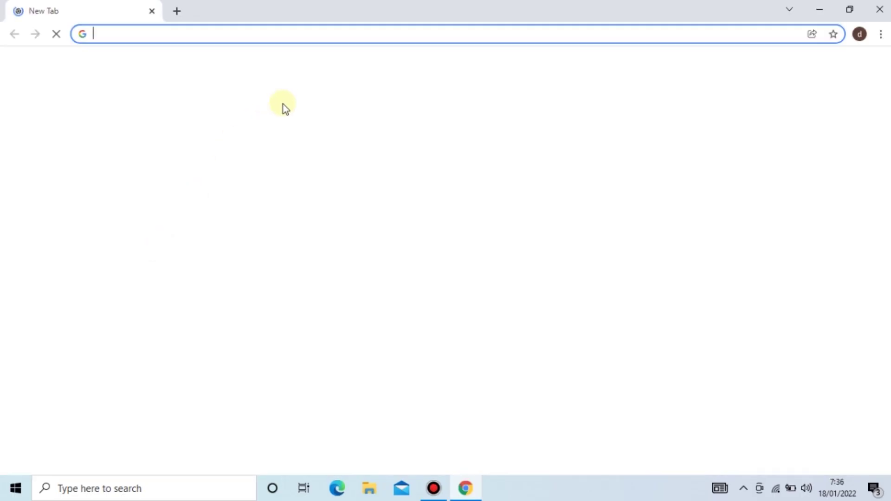
click(271, 31)
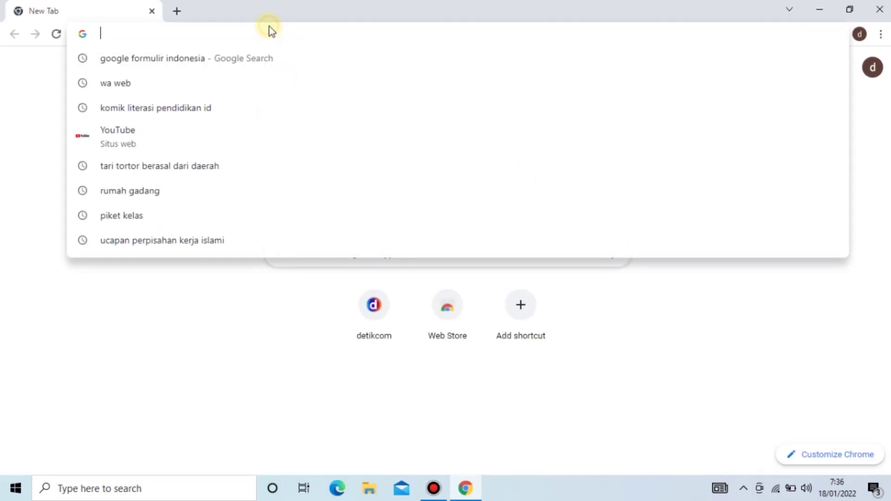
text(kompas.com)
key(Return)
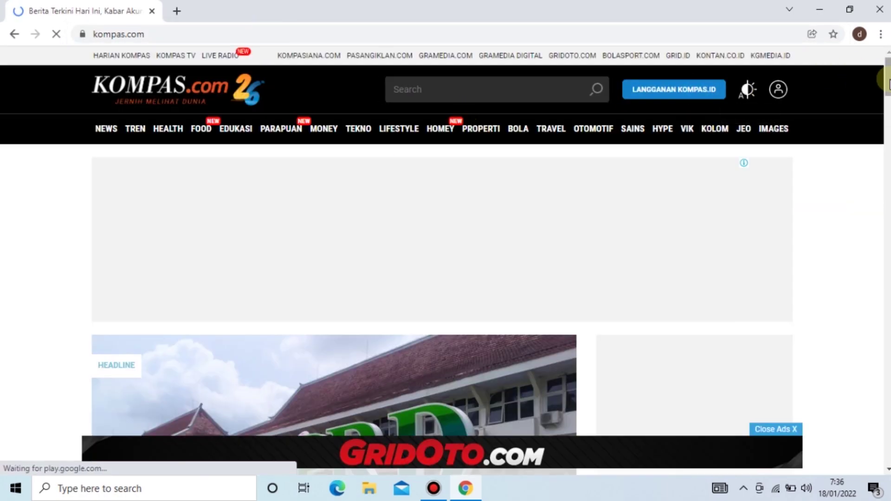
scroll(887, 84, down, 5)
scroll(887, 83, up, 5)
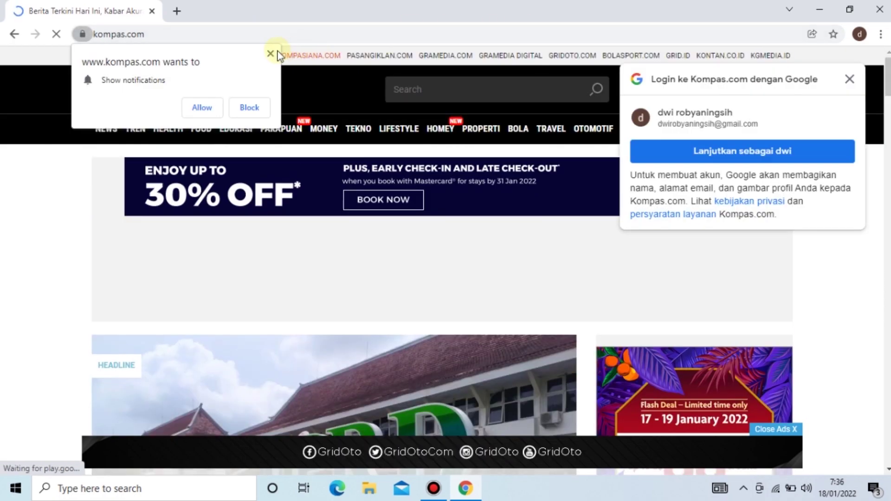
Step: Dismiss the notification request and the Google sign-in prompt, then close Chrome
click(266, 54)
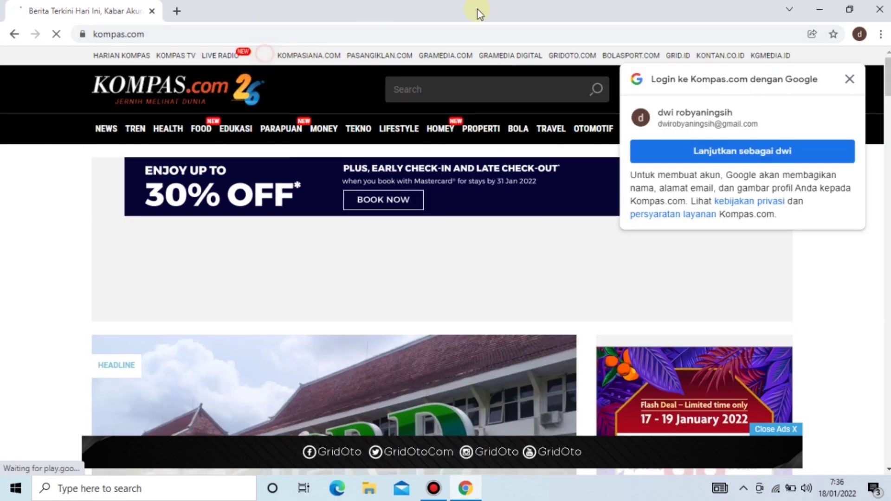
click(849, 81)
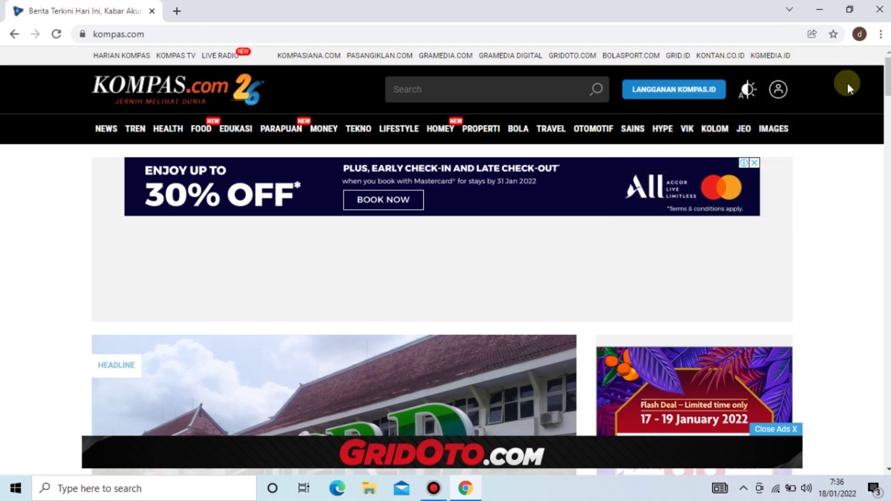
click(882, 14)
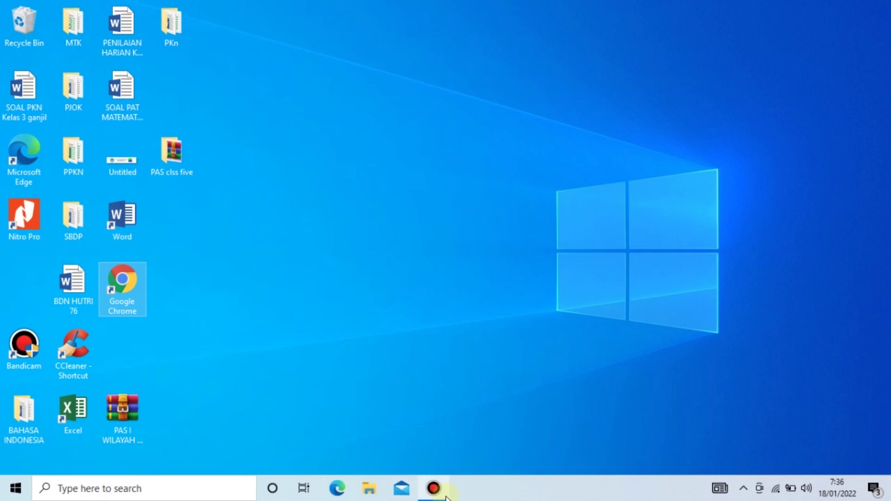
click(441, 140)
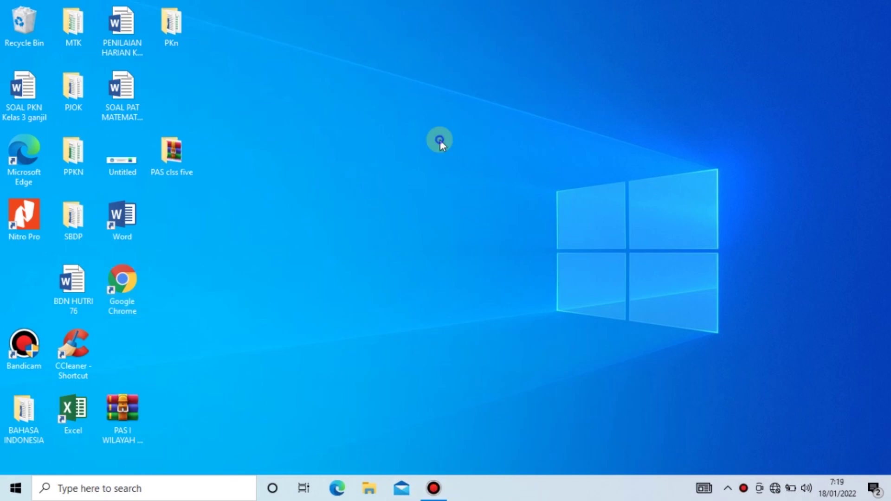
right_click(440, 140)
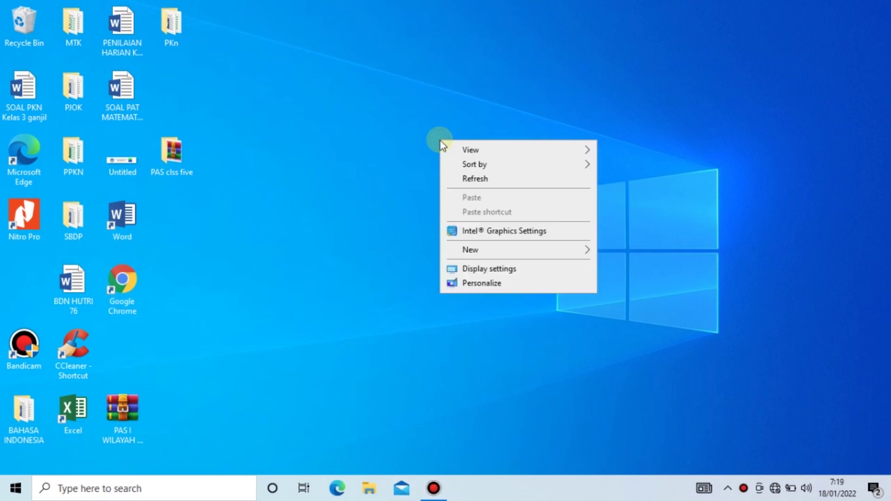
click(450, 184)
right_click(451, 184)
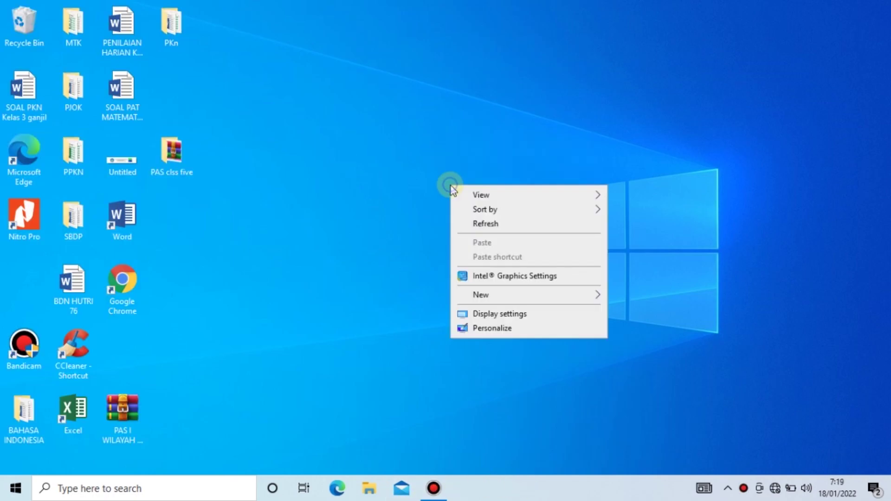
click(461, 225)
right_click(462, 225)
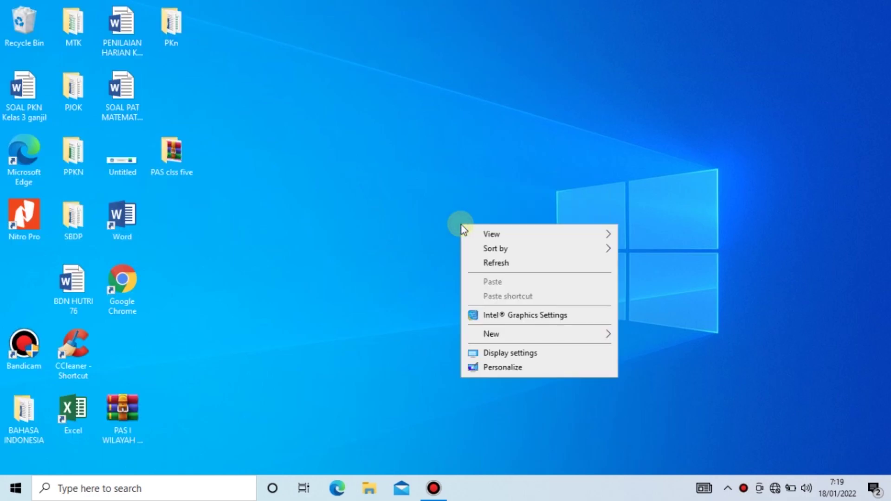
click(475, 262)
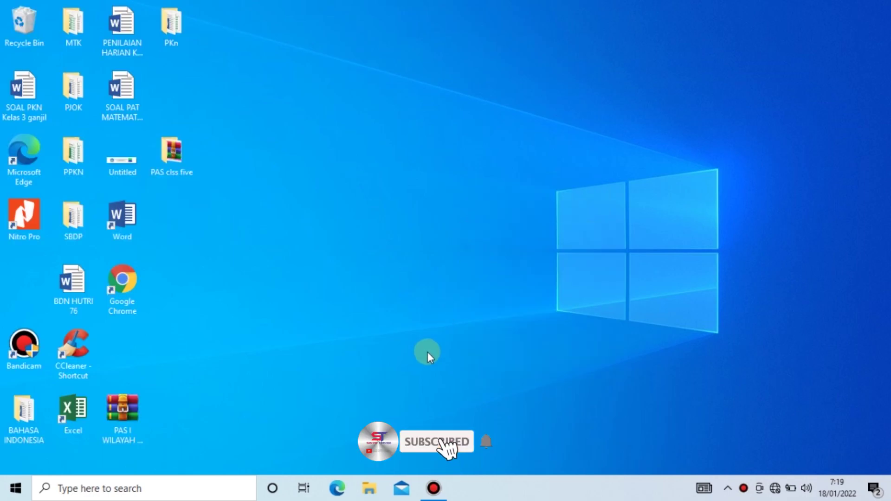
right_click(436, 249)
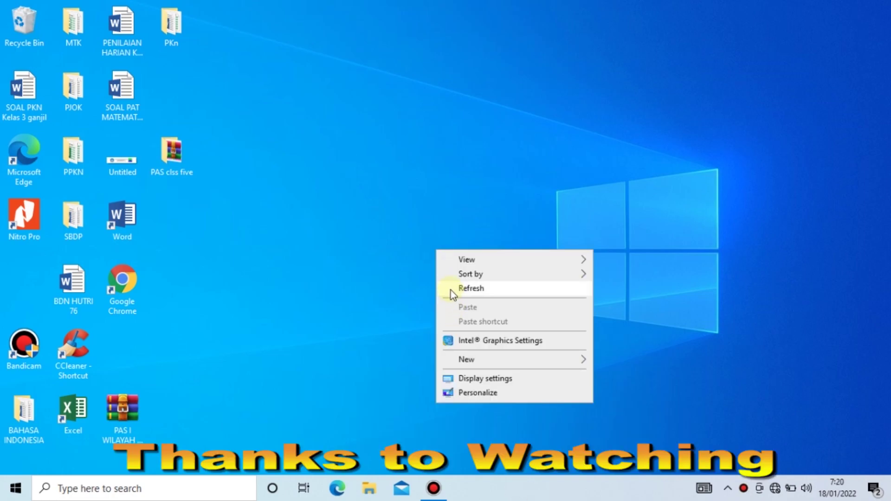